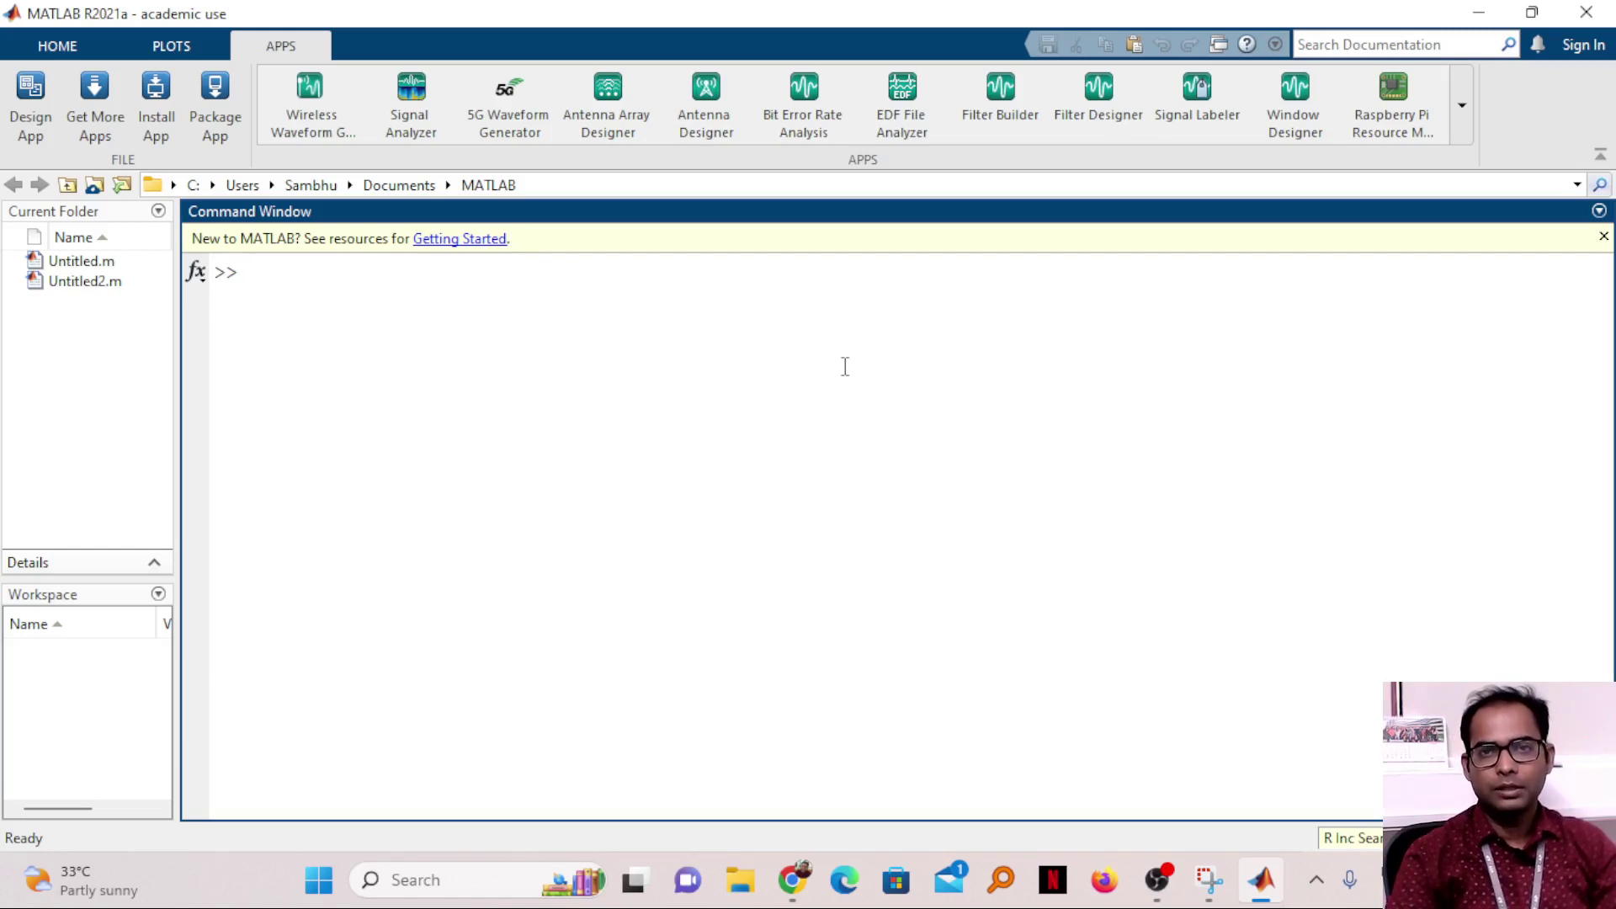
Launch Antenna Designer from the Apps tab and reposition its window
click(711, 88)
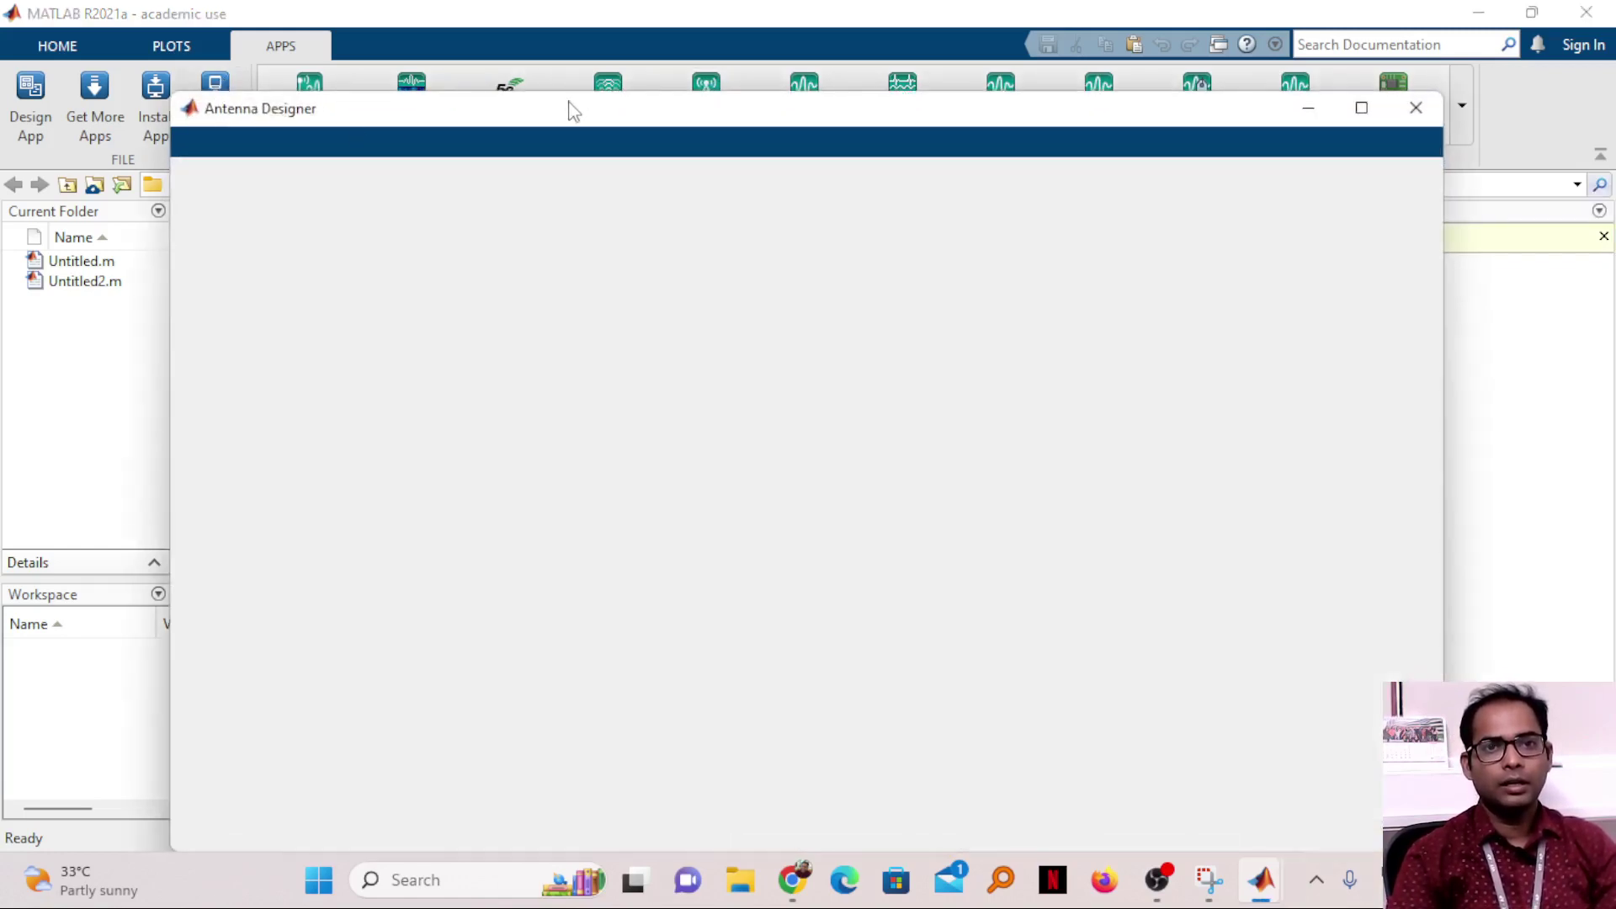
drag(573, 111, 642, 242)
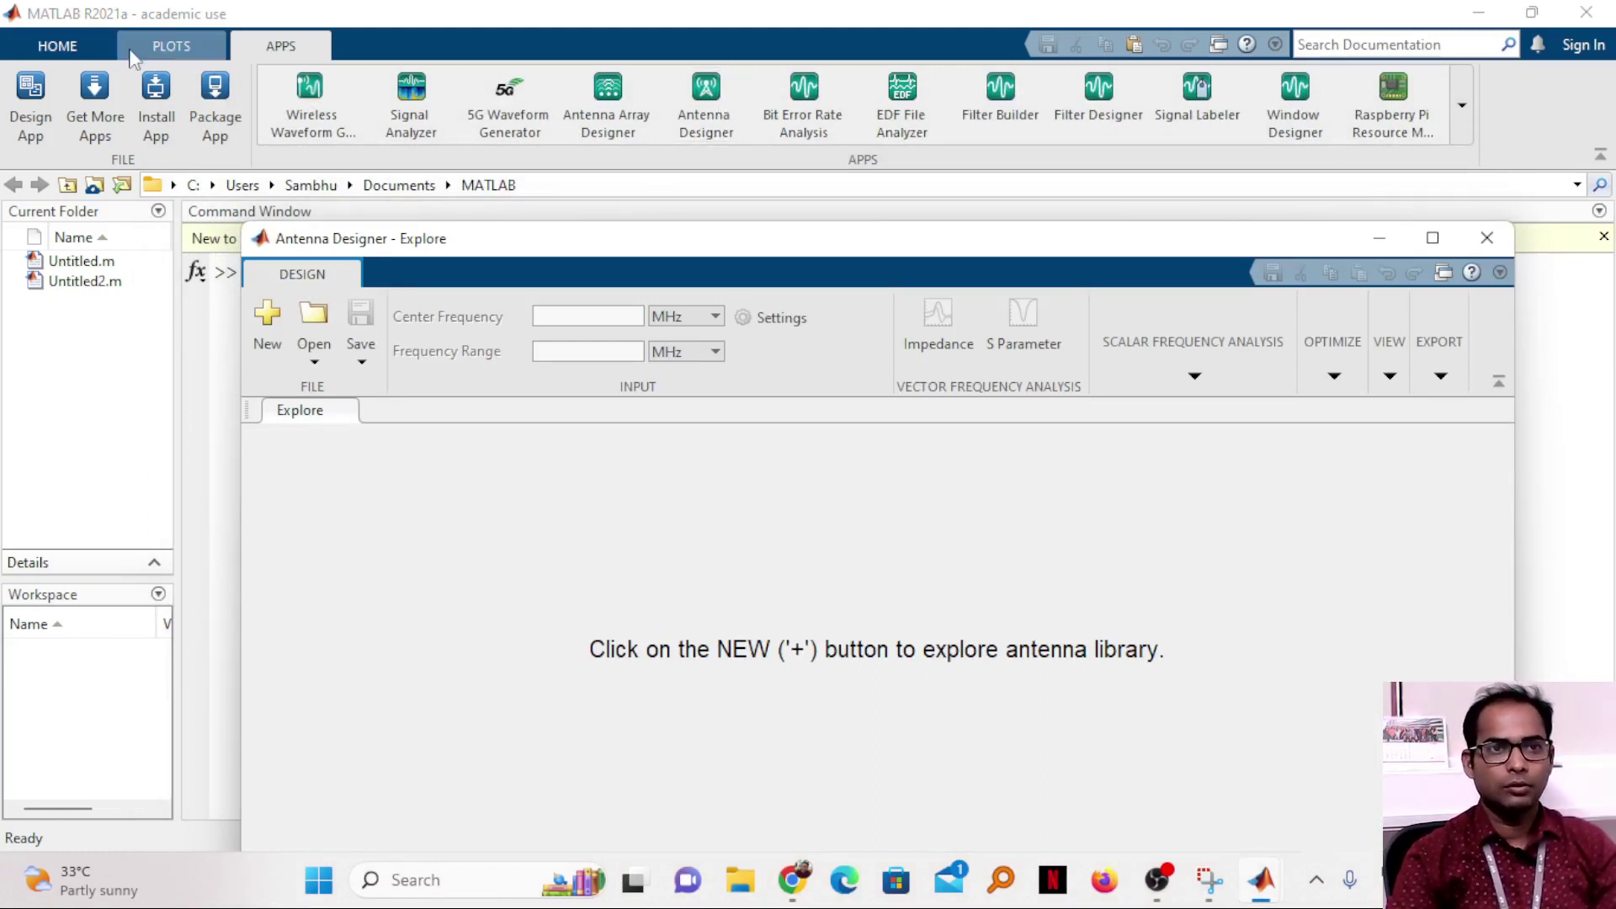
click(60, 49)
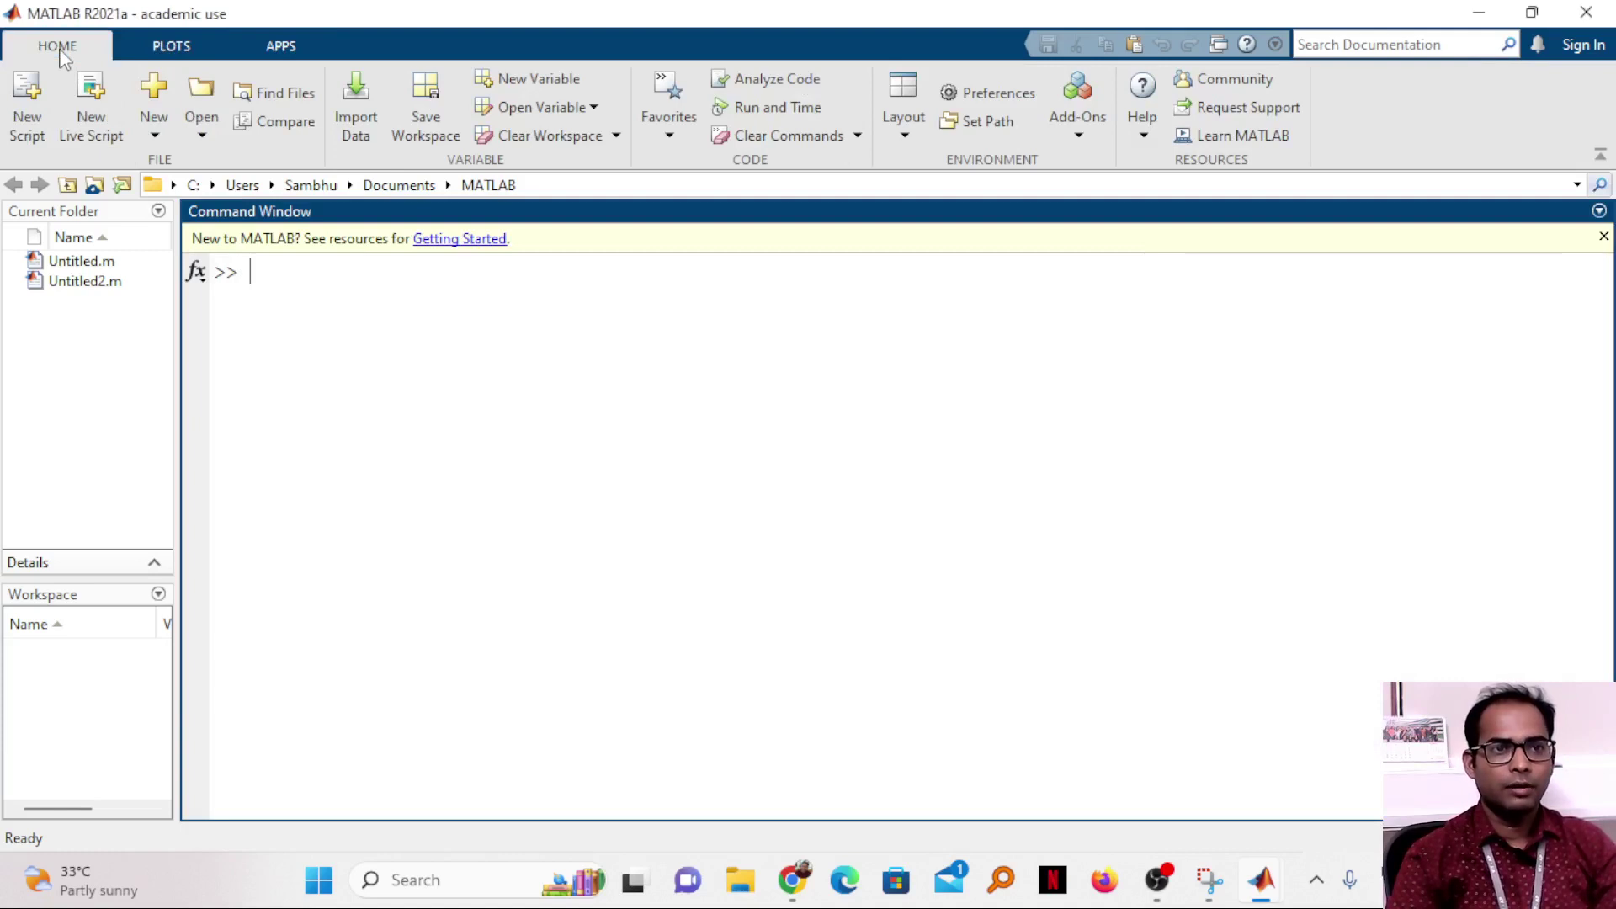
click(269, 44)
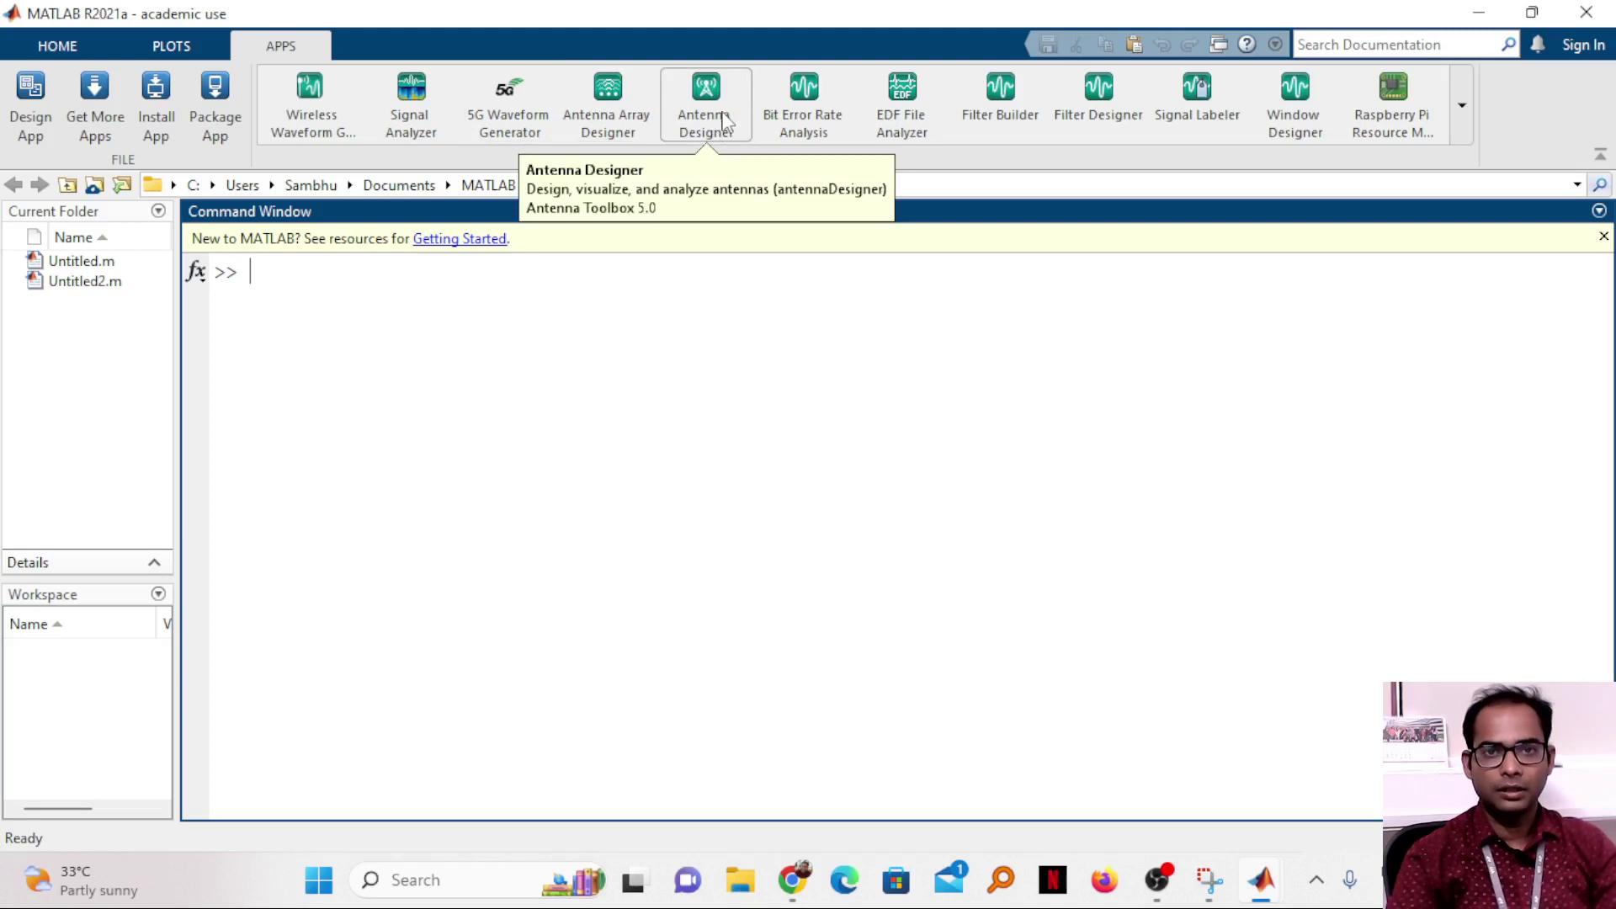
Browse the full apps catalogue, then bring the Antenna Designer window forward
click(1465, 106)
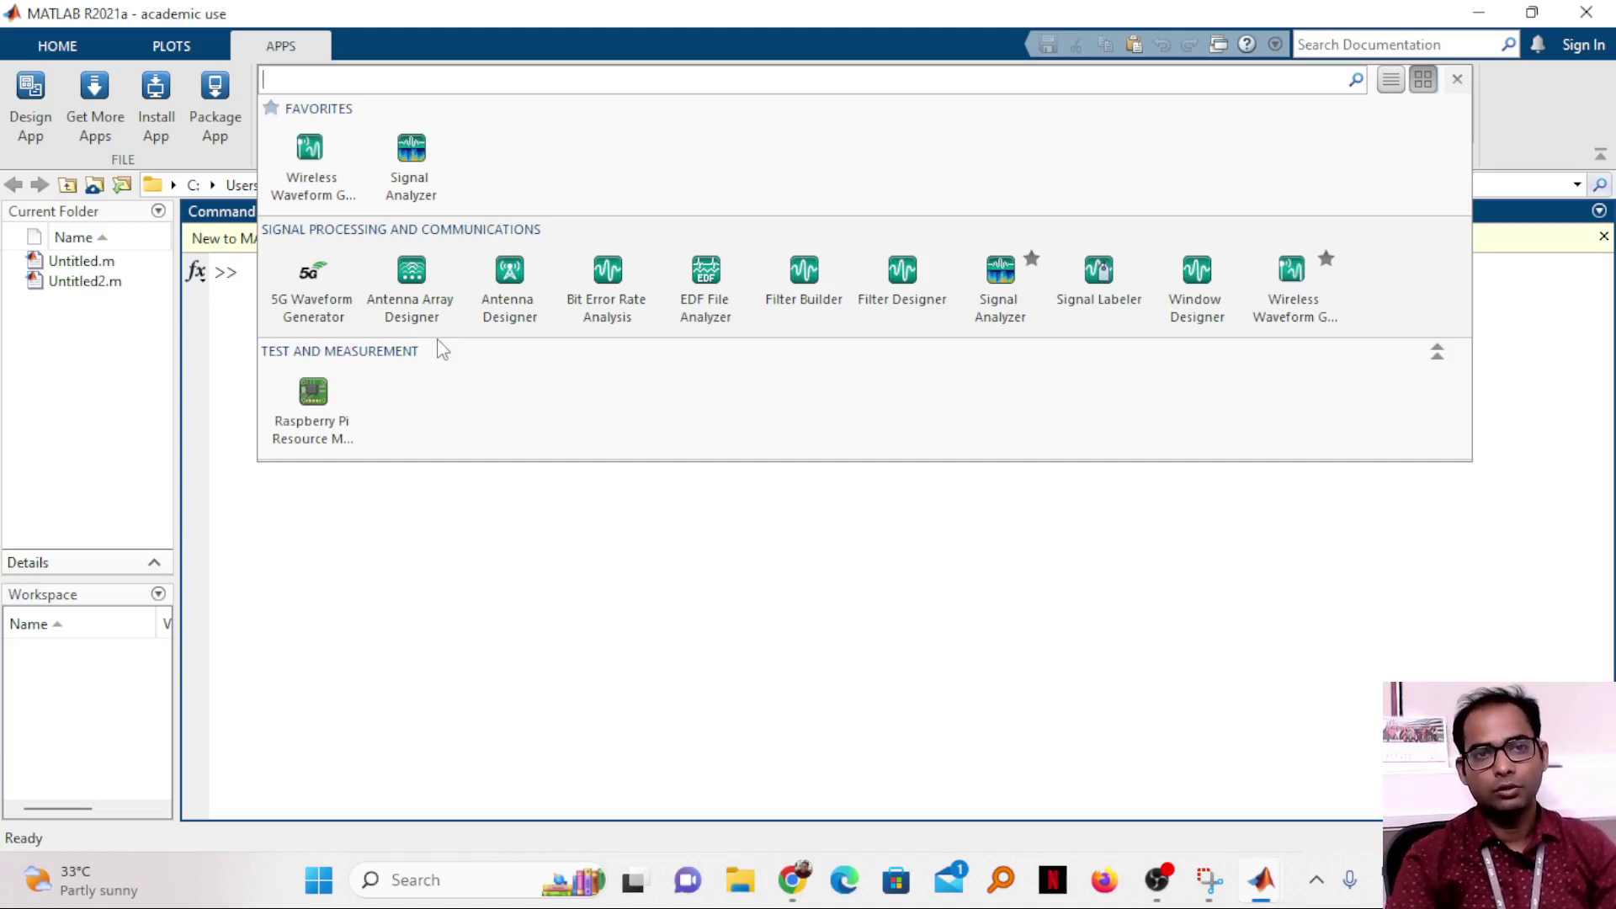
click(715, 519)
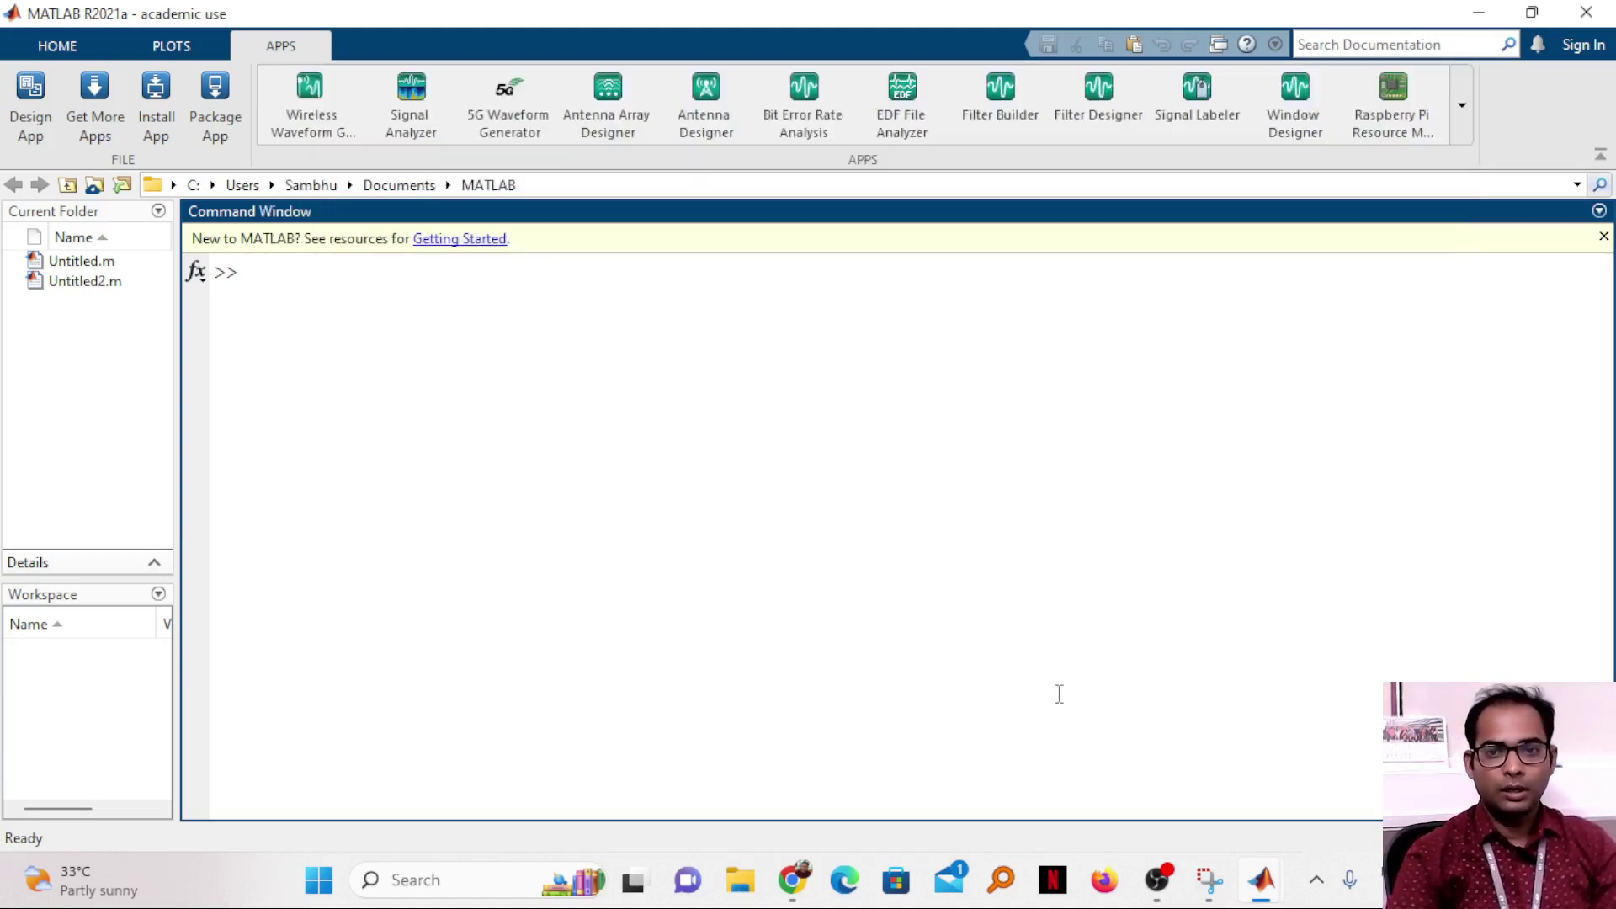
mouse_move(1267, 867)
click(1361, 768)
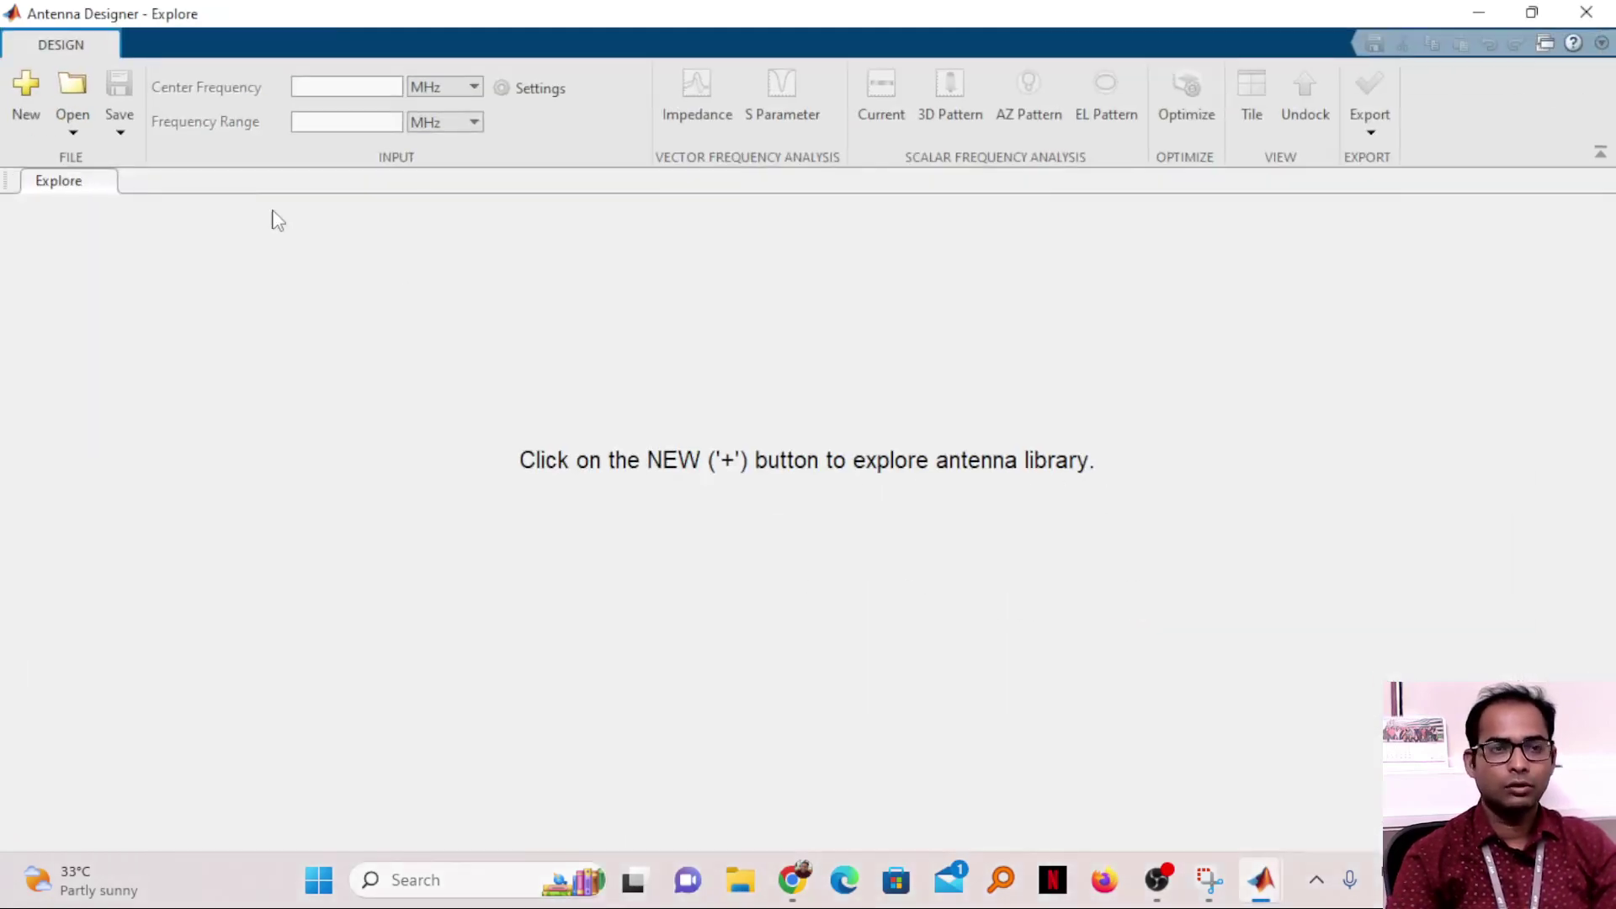
Maximize Antenna Designer and start a new design previewing the default dipole
click(1432, 238)
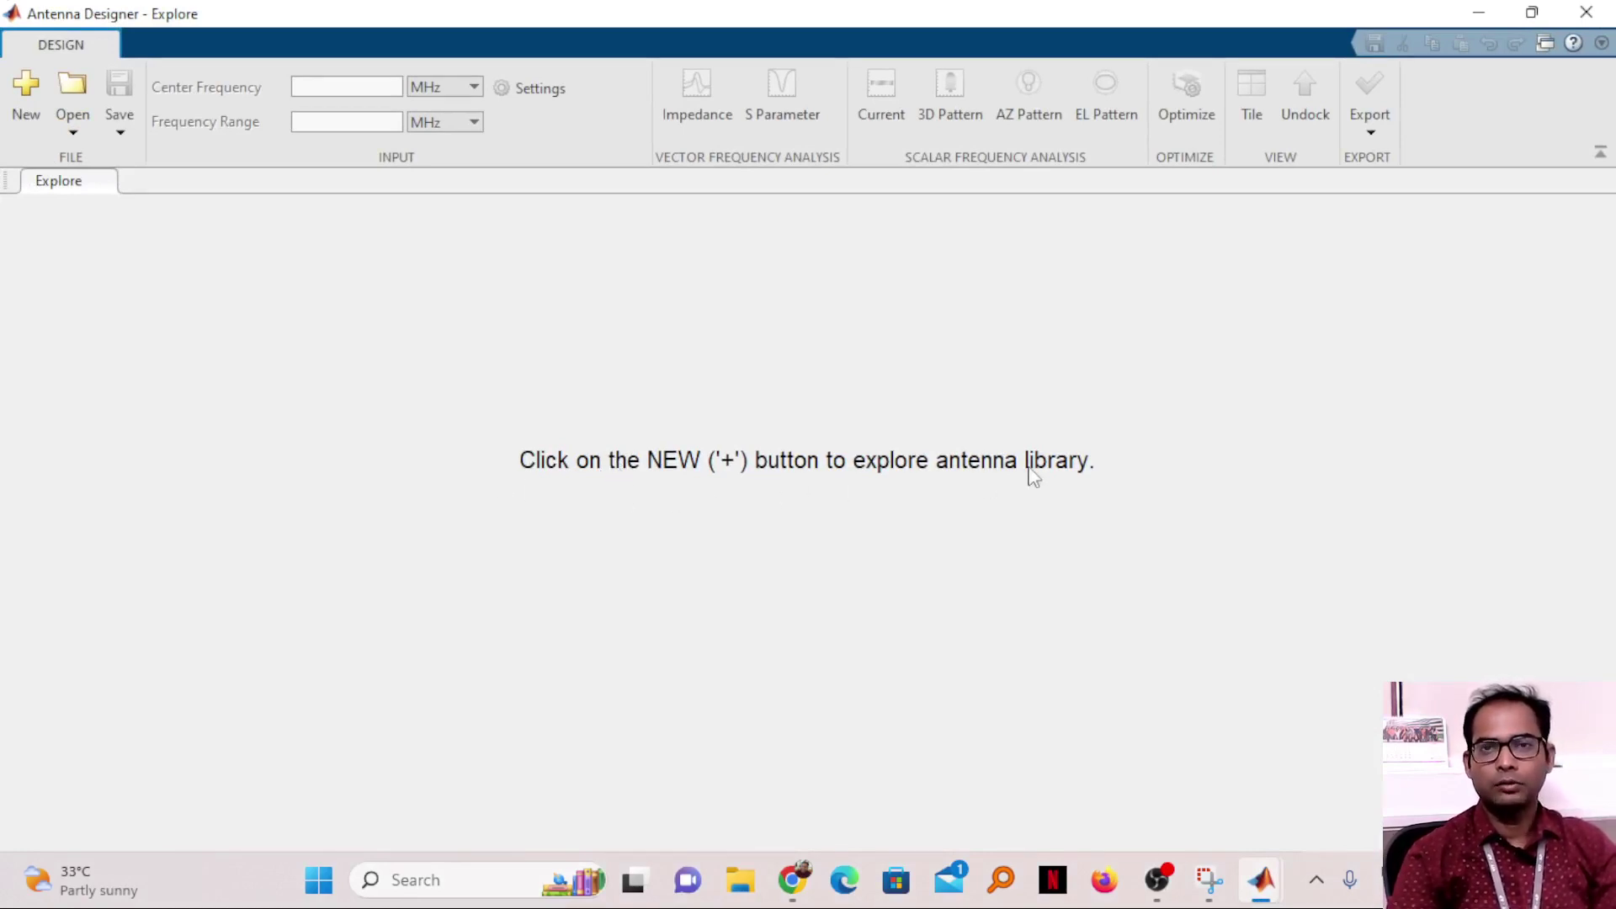
click(22, 88)
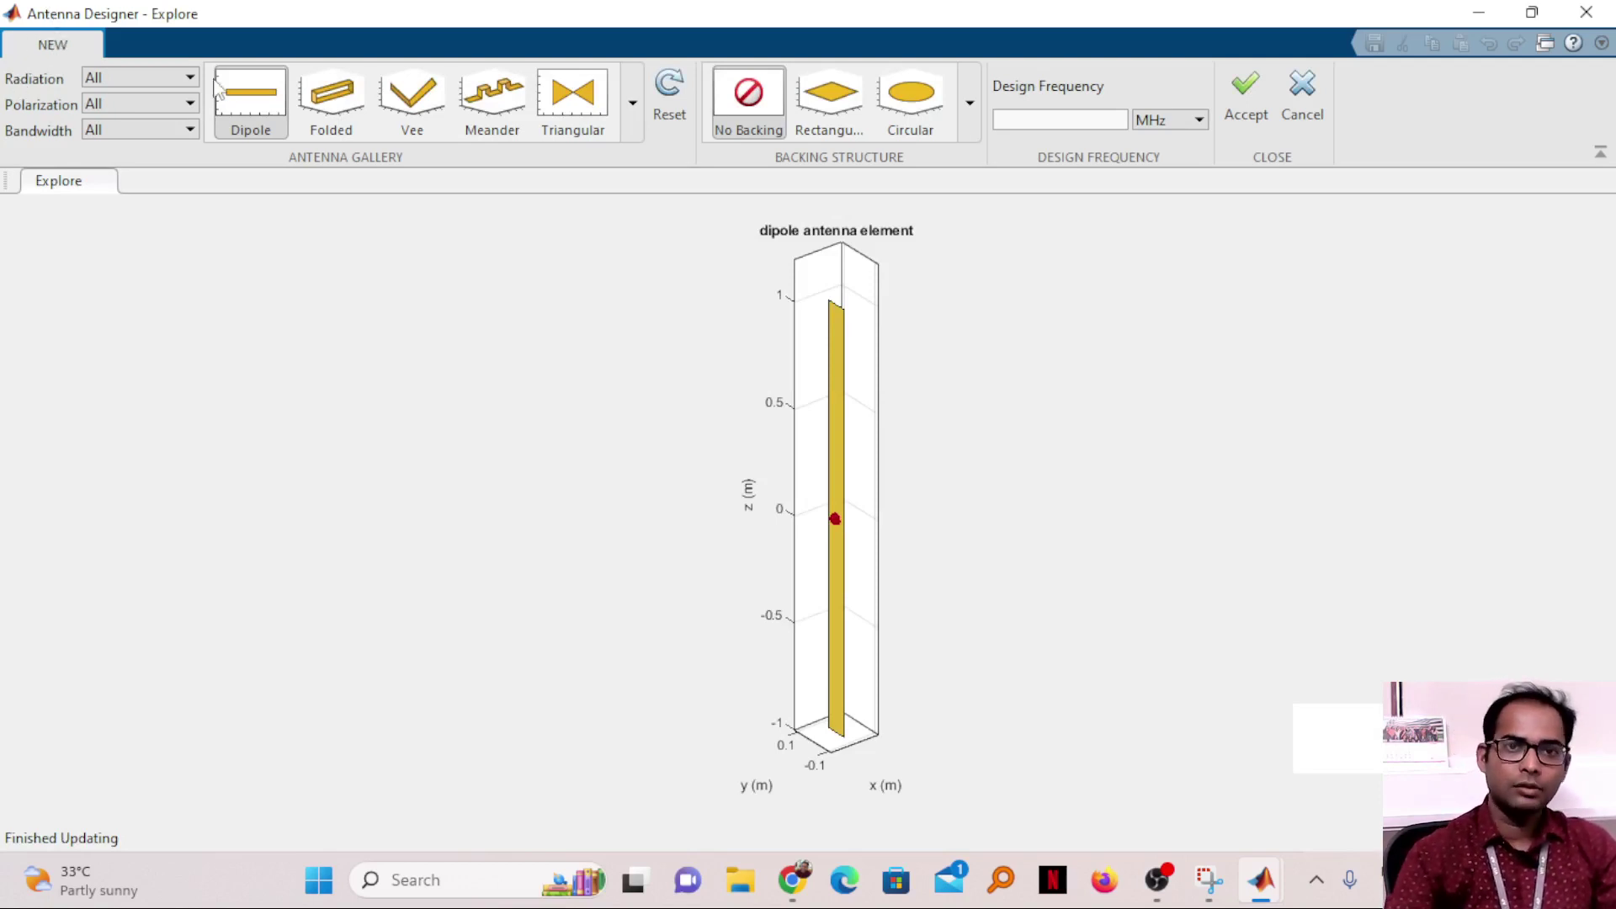
Search the antenna gallery for 'mic' and pick the Microstrip patch antenna
click(632, 103)
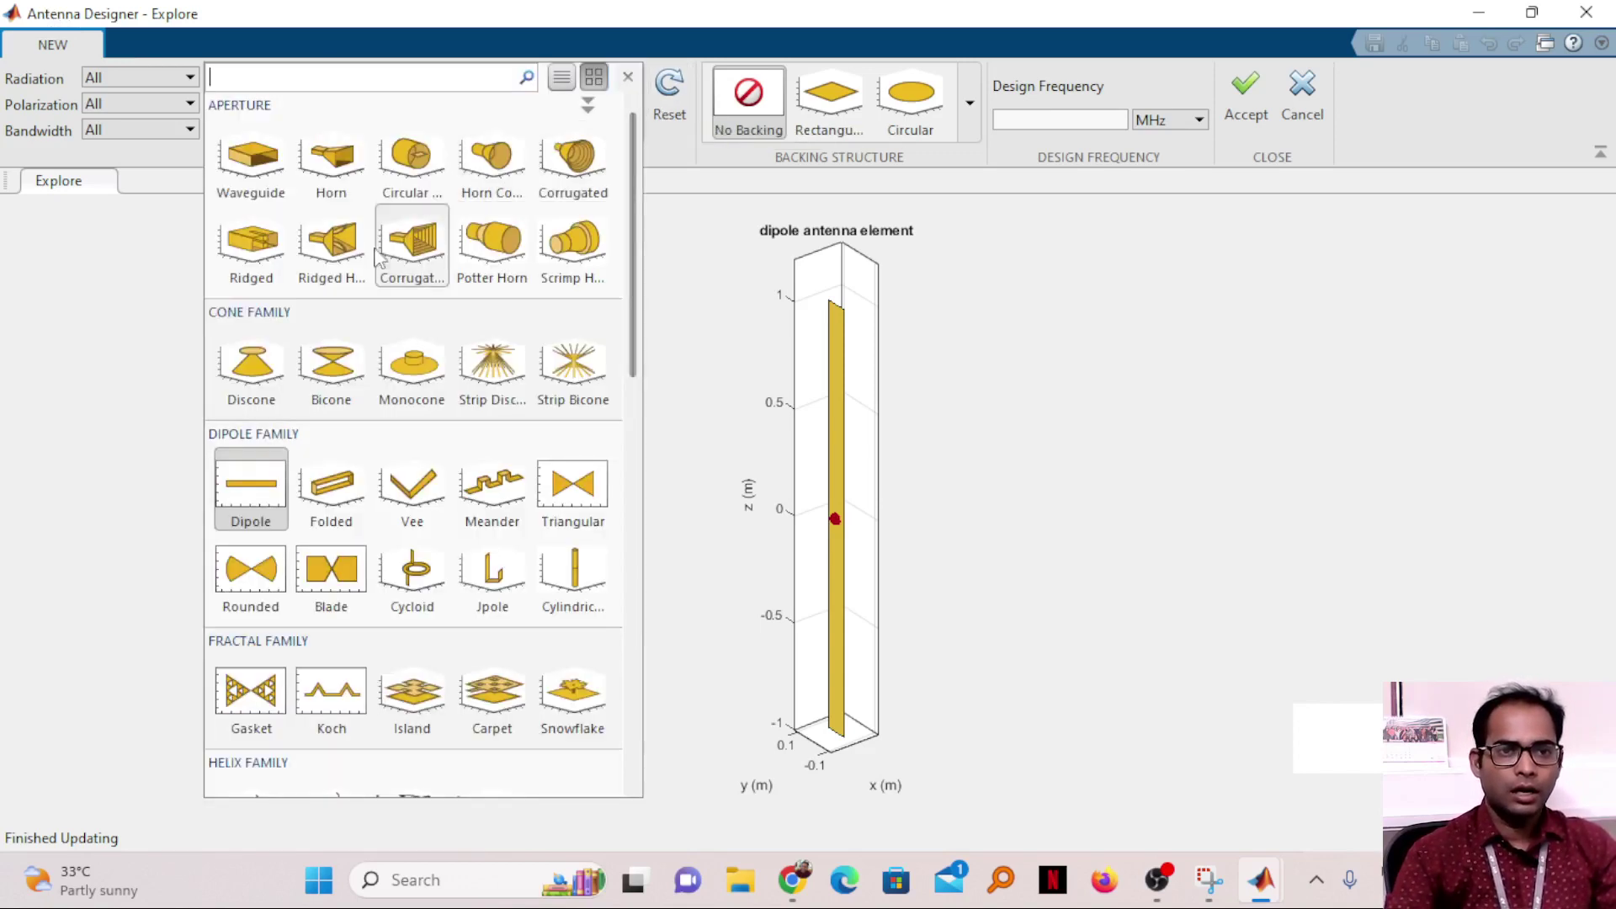
text(micr)
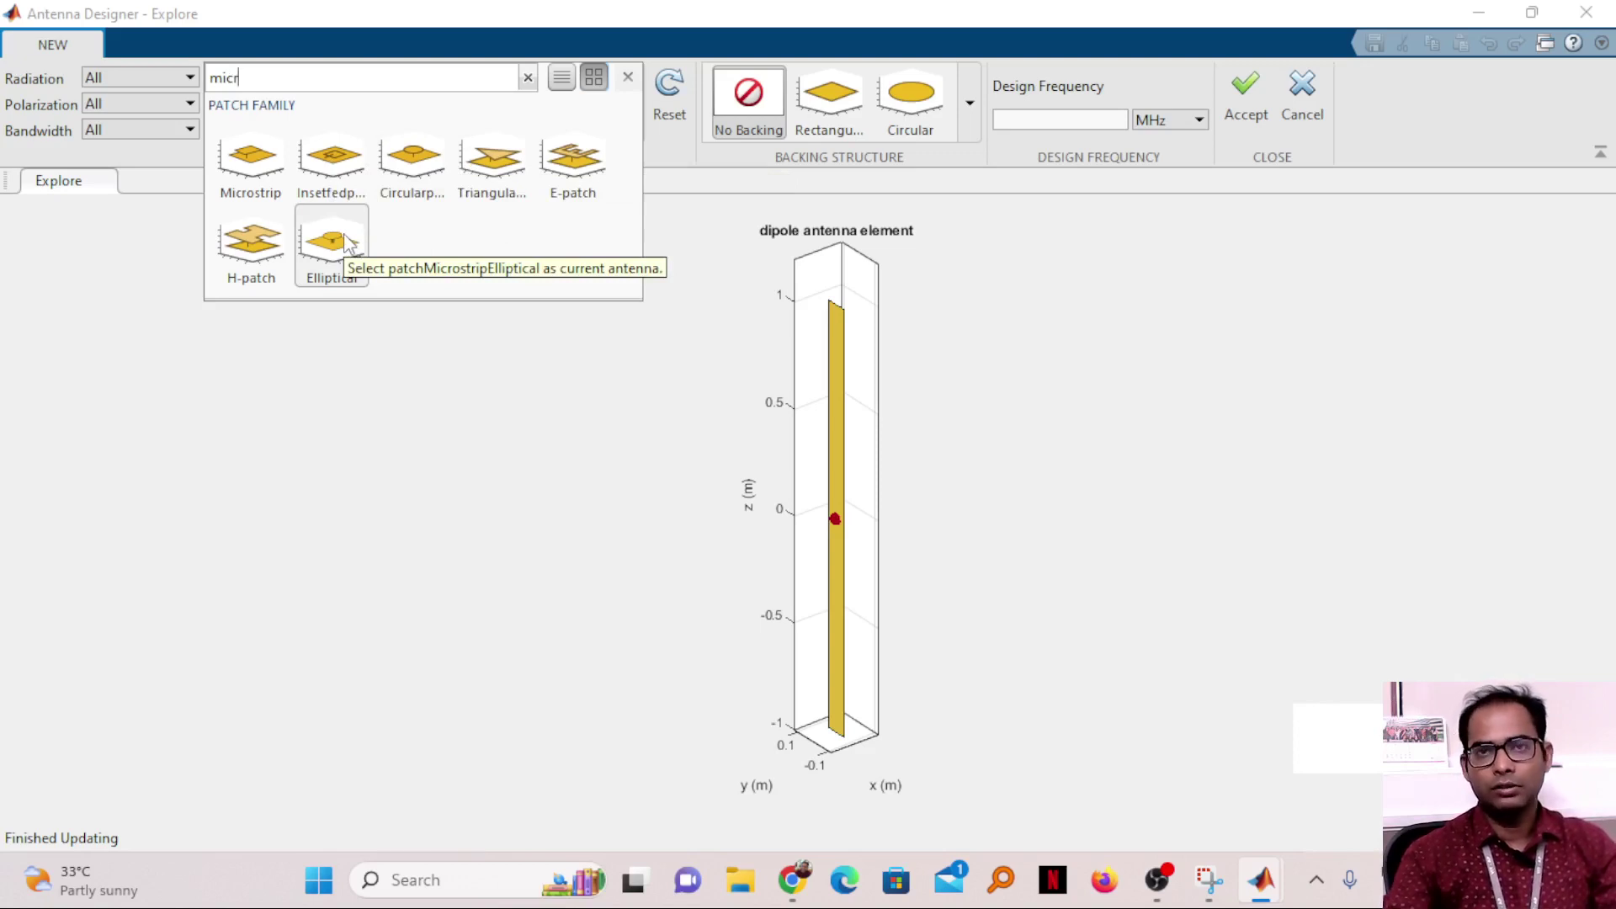
click(255, 163)
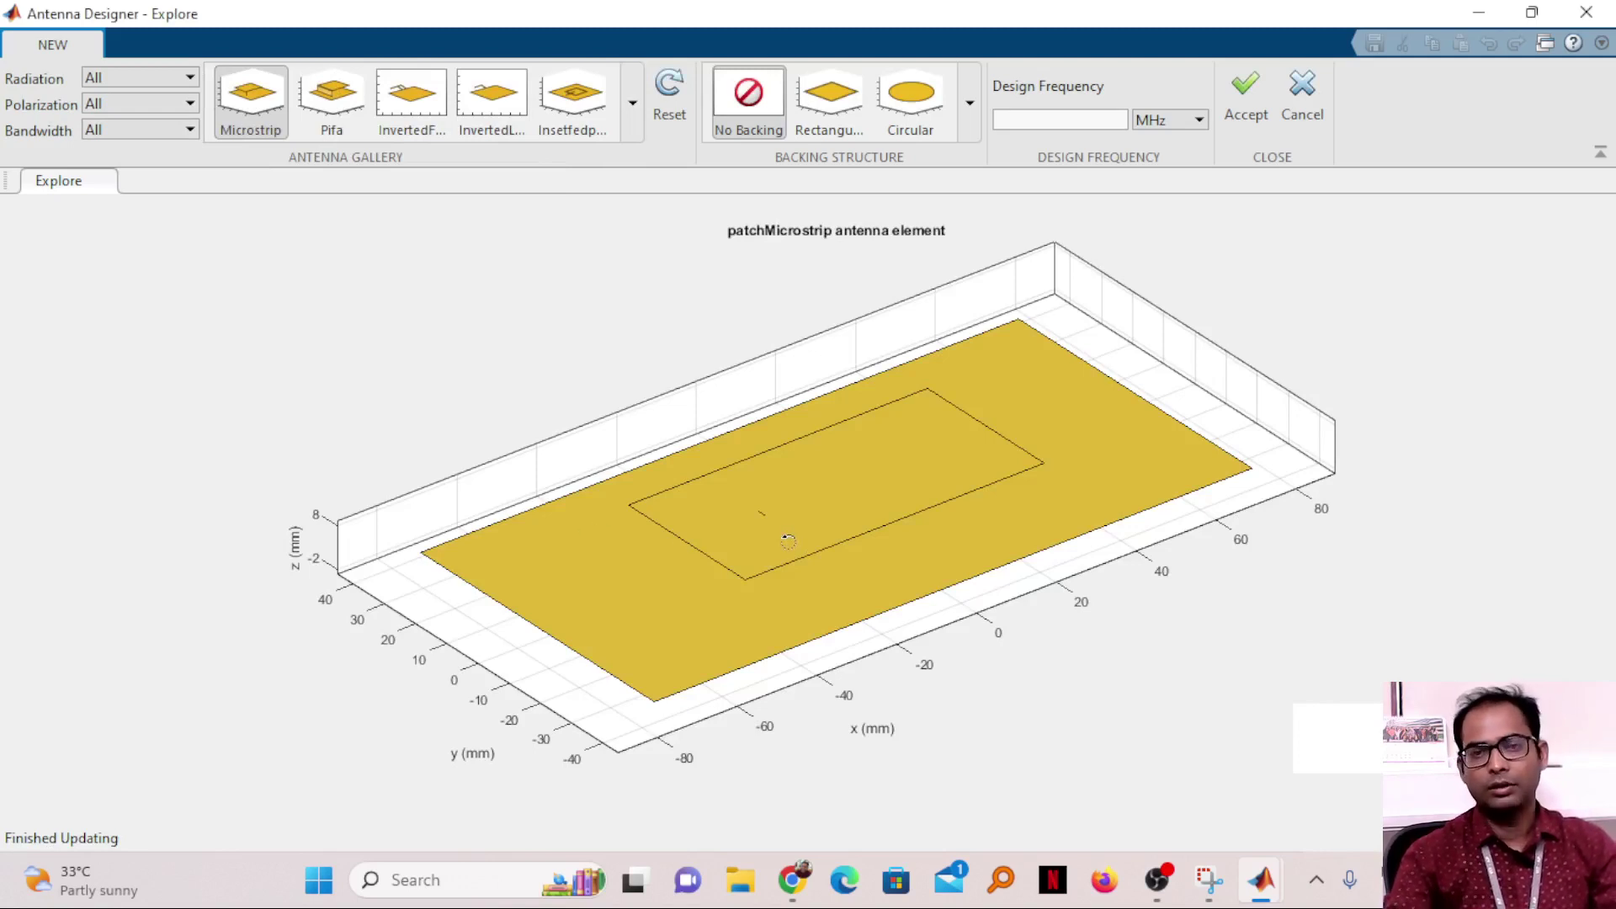
drag(863, 550, 842, 474)
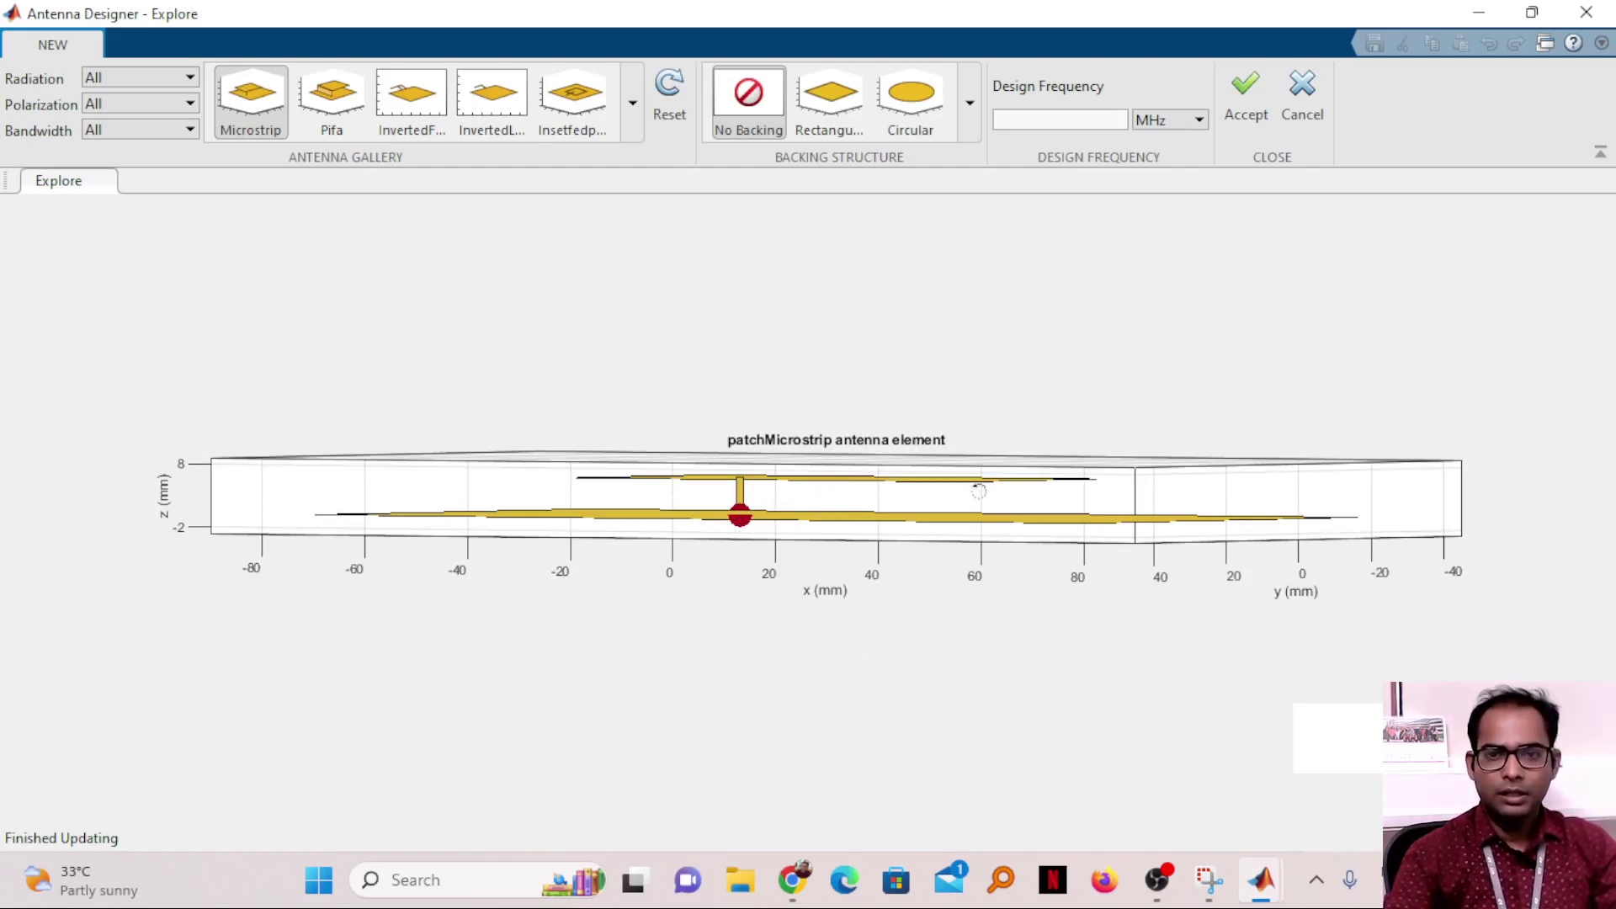
drag(979, 492, 970, 511)
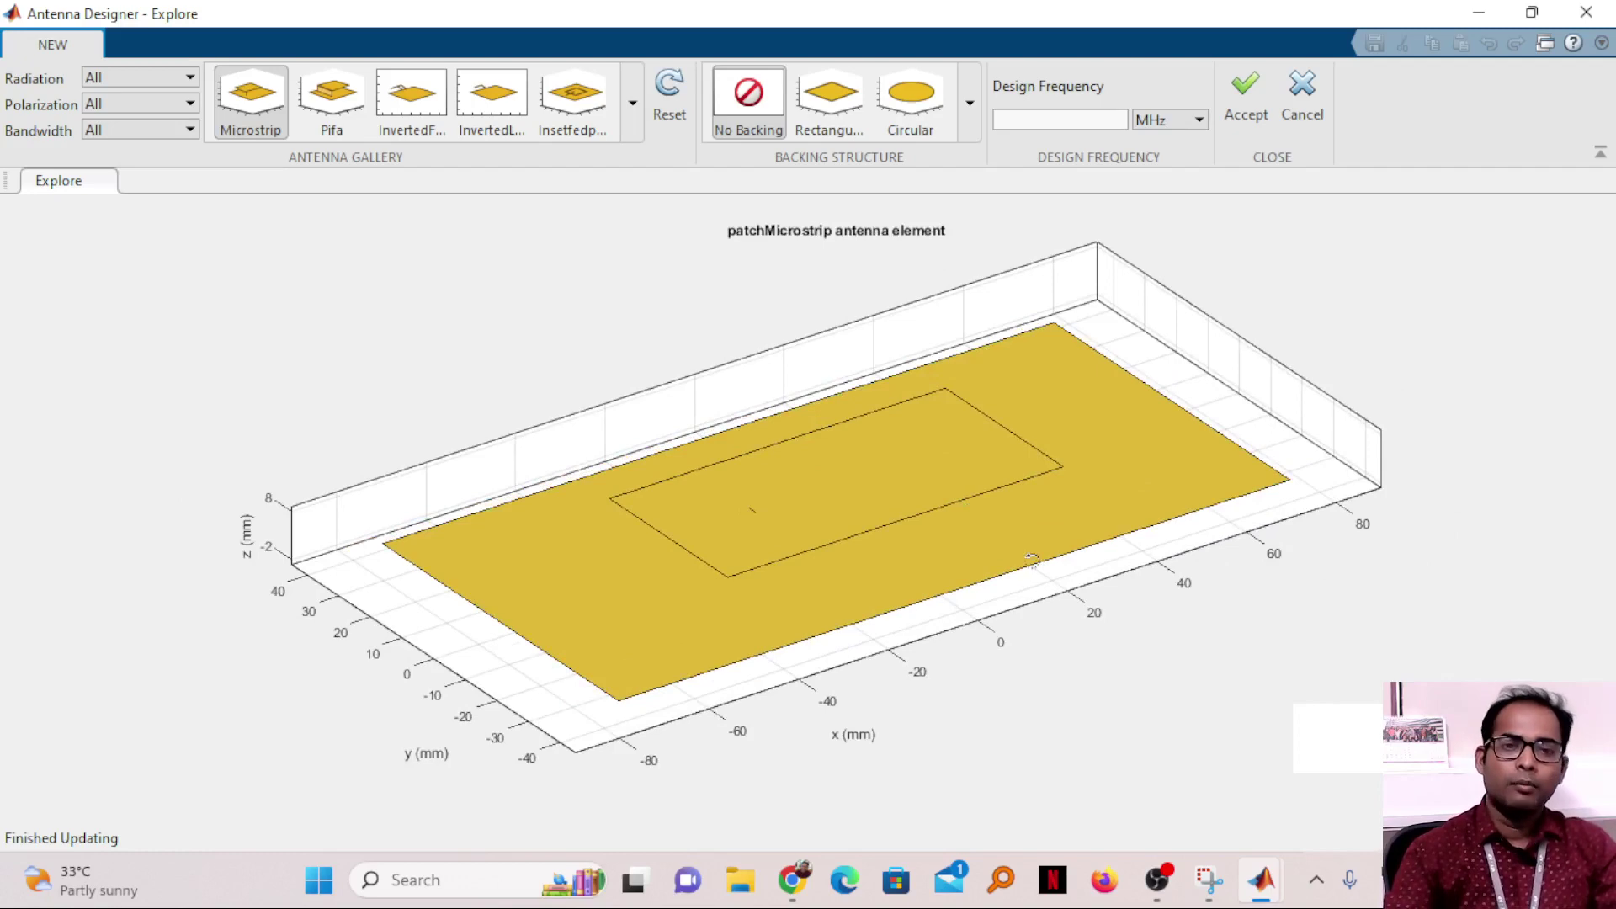
drag(889, 581, 797, 531)
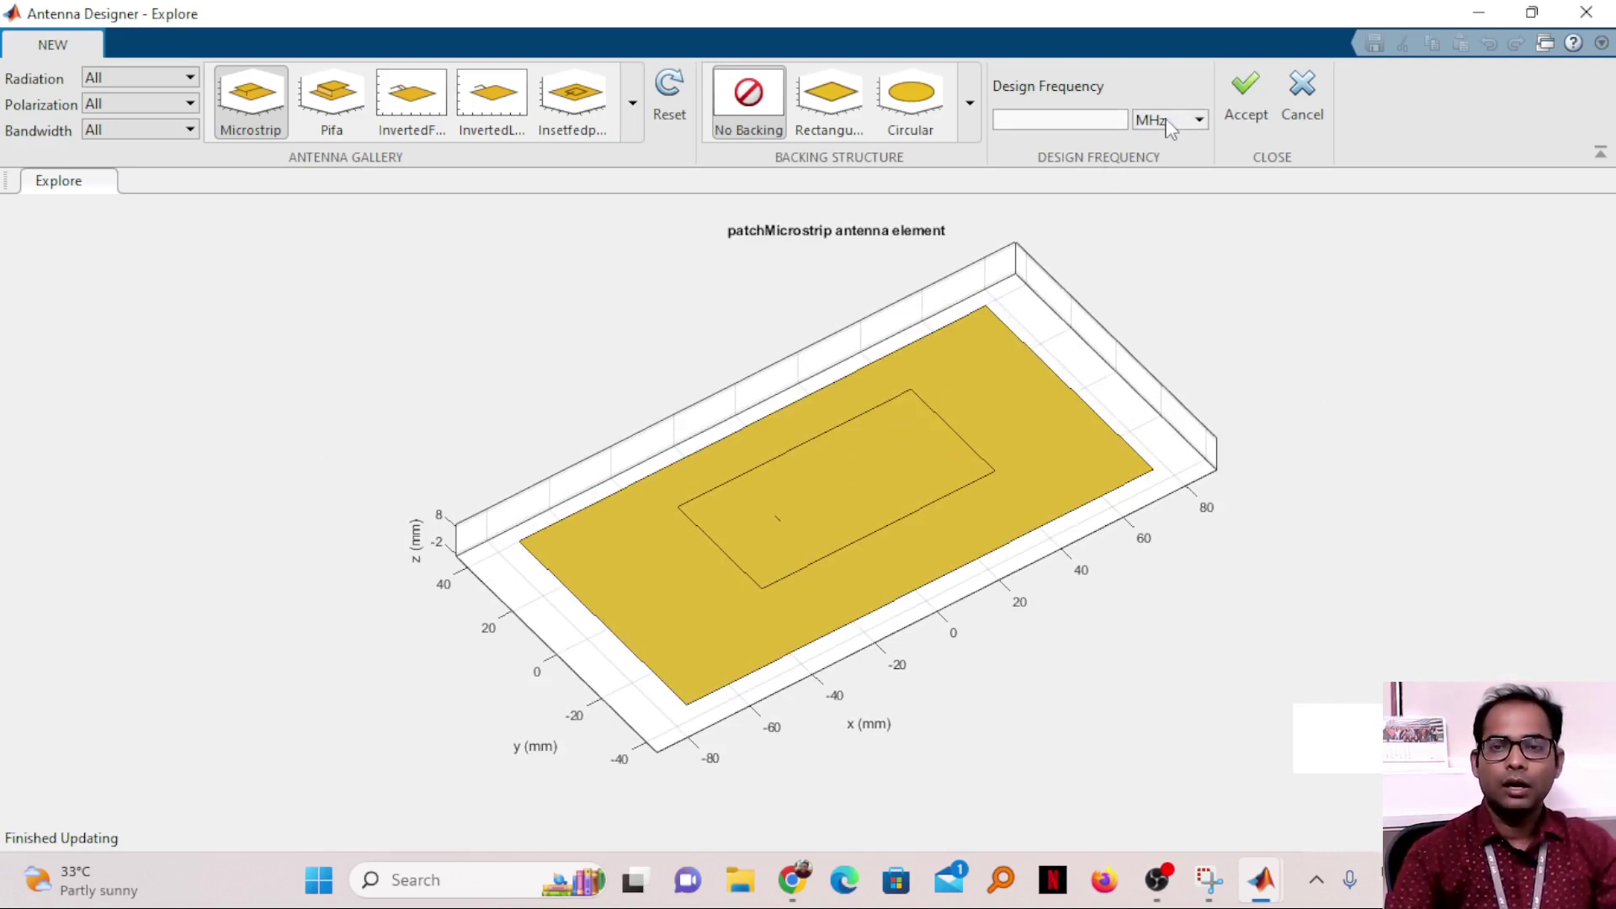
Set the design frequency to 2.4 GHz and accept to build the patchMicrostrip antenna
click(1058, 120)
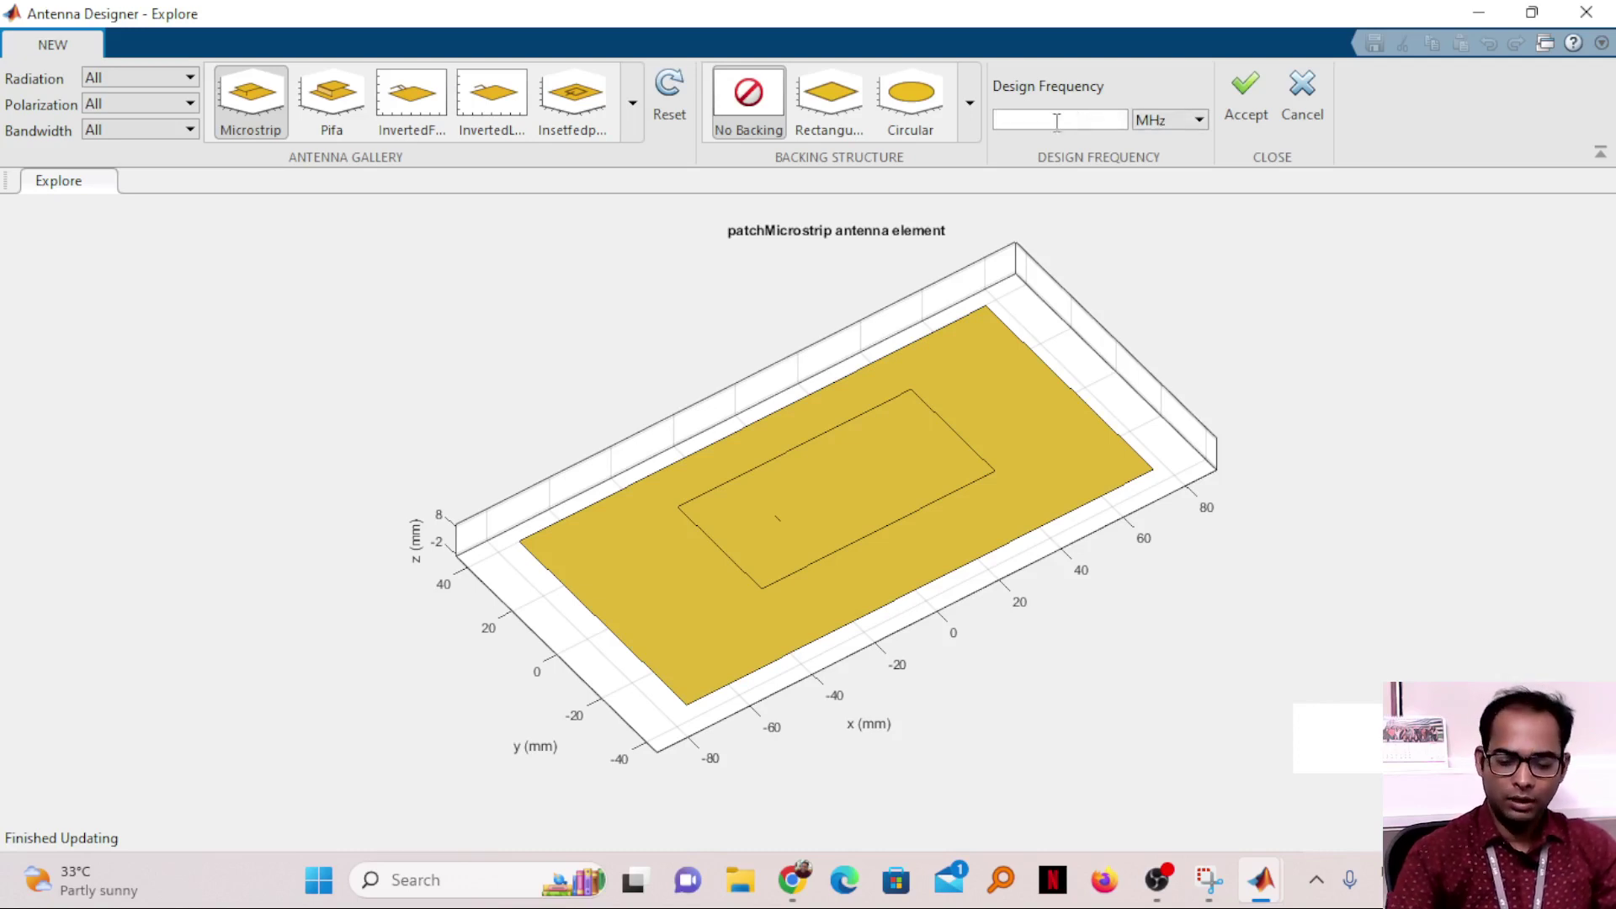
text(2.4)
click(1155, 119)
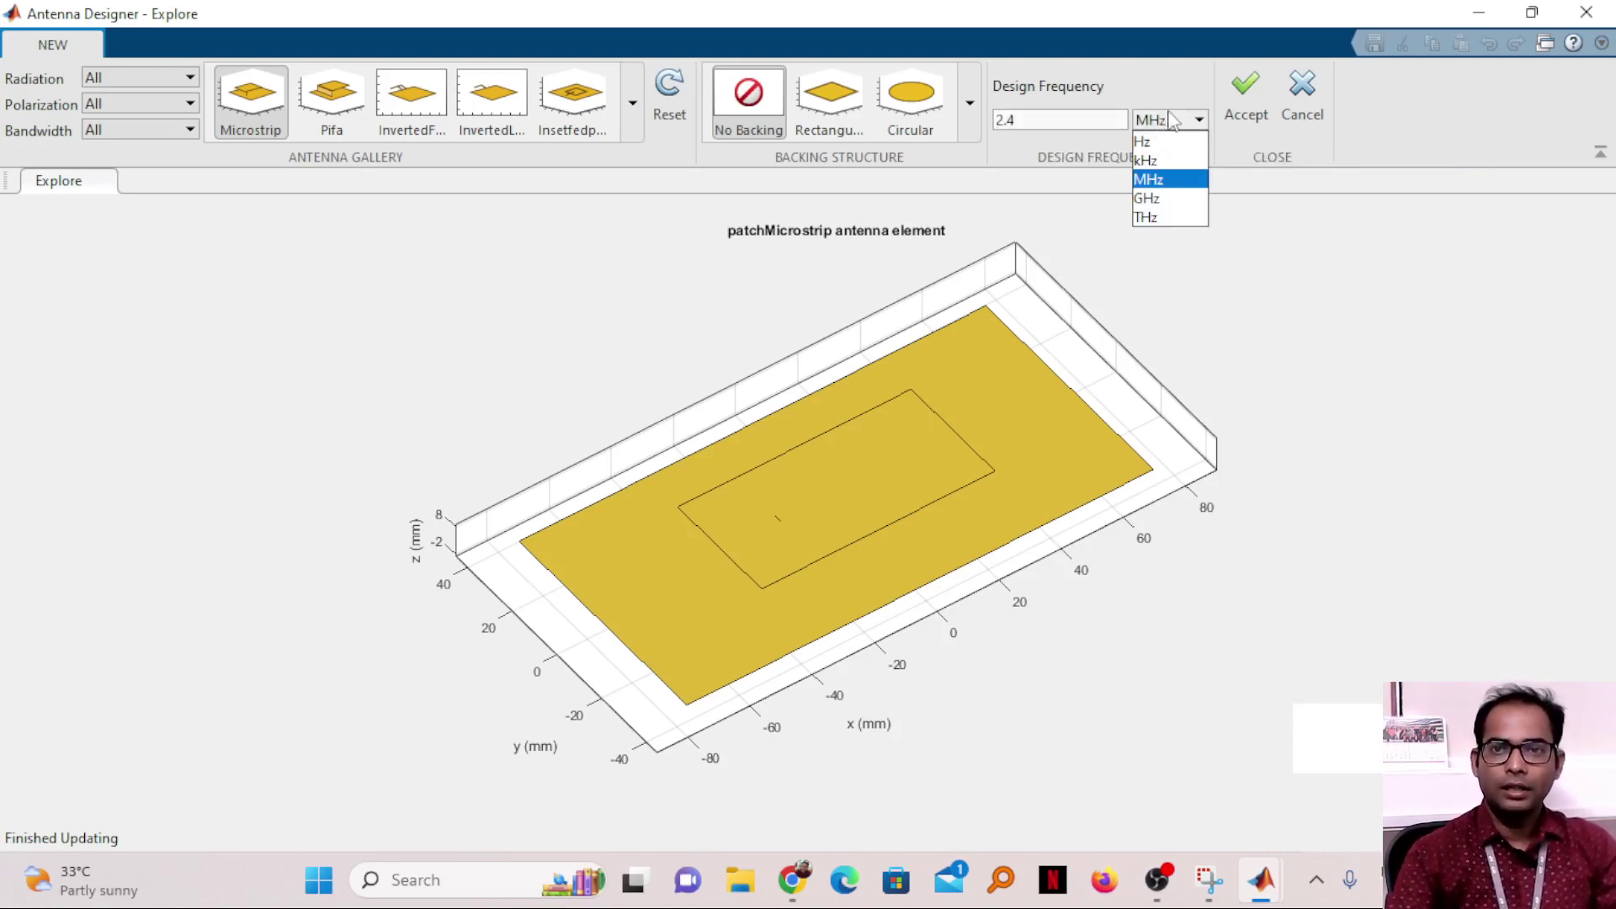
click(1177, 200)
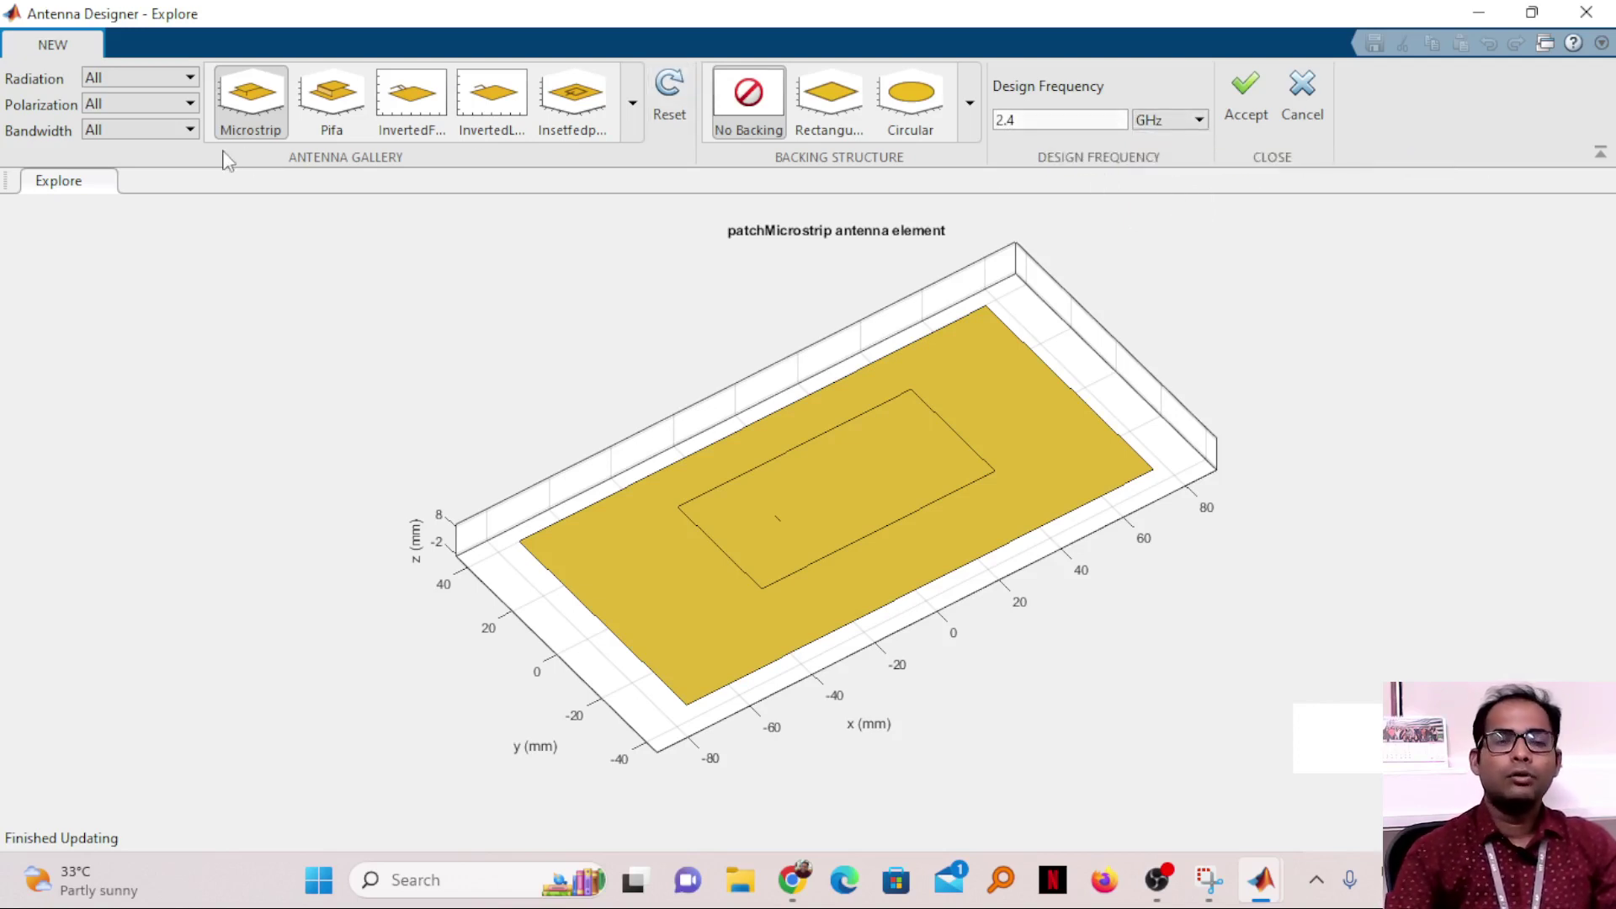
click(1246, 100)
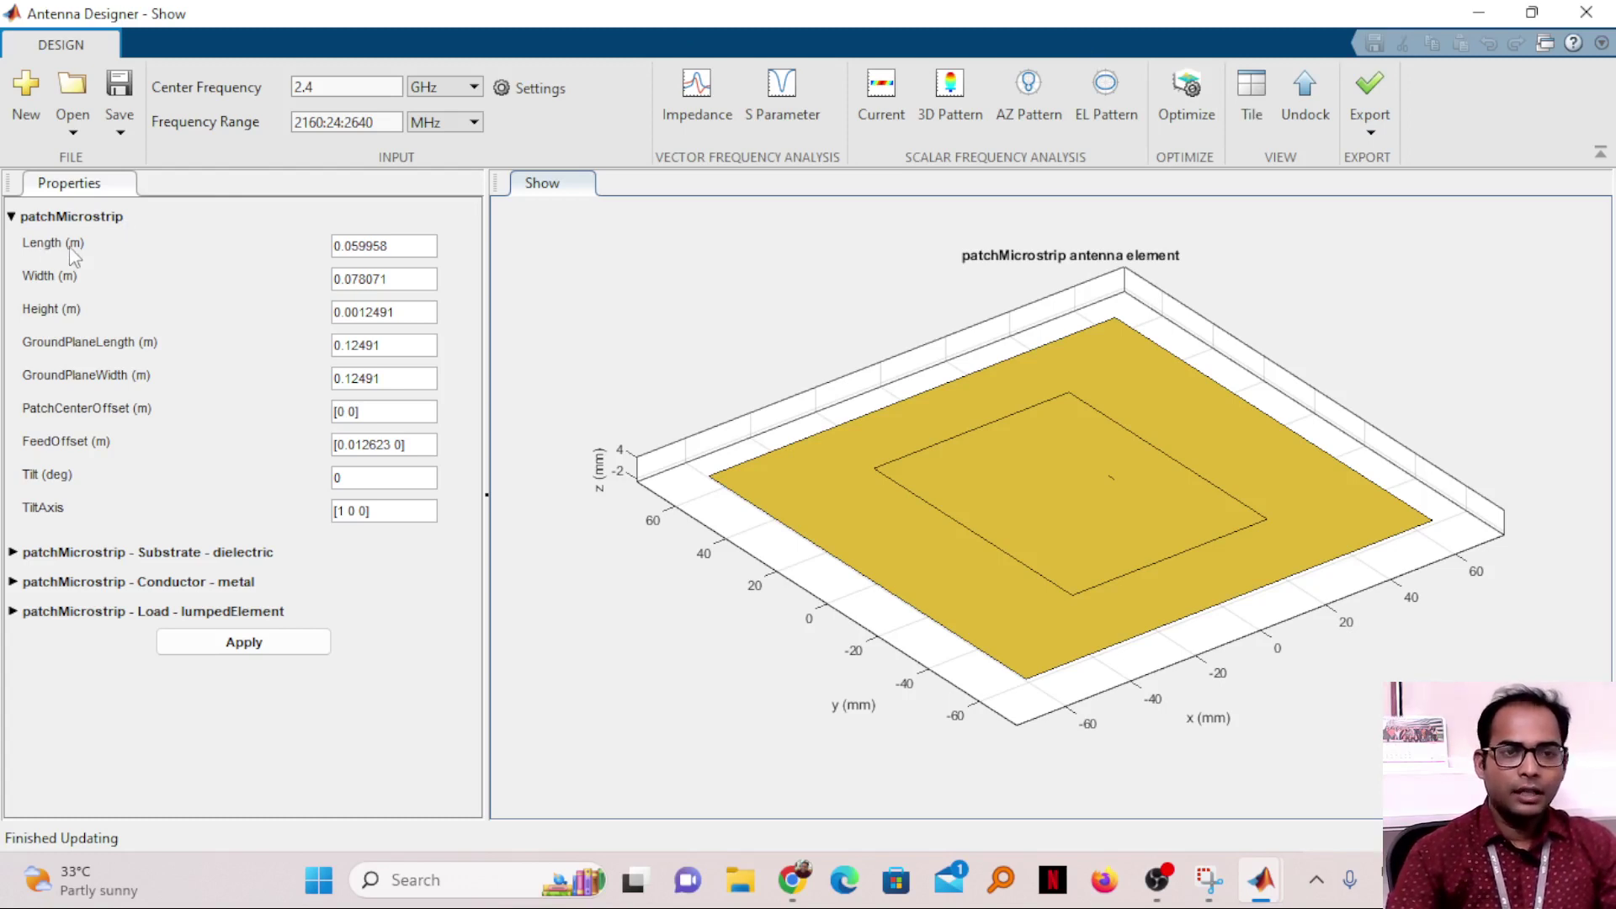
Review the patch's Length, Height and GroundPlaneLength property values
click(414, 245)
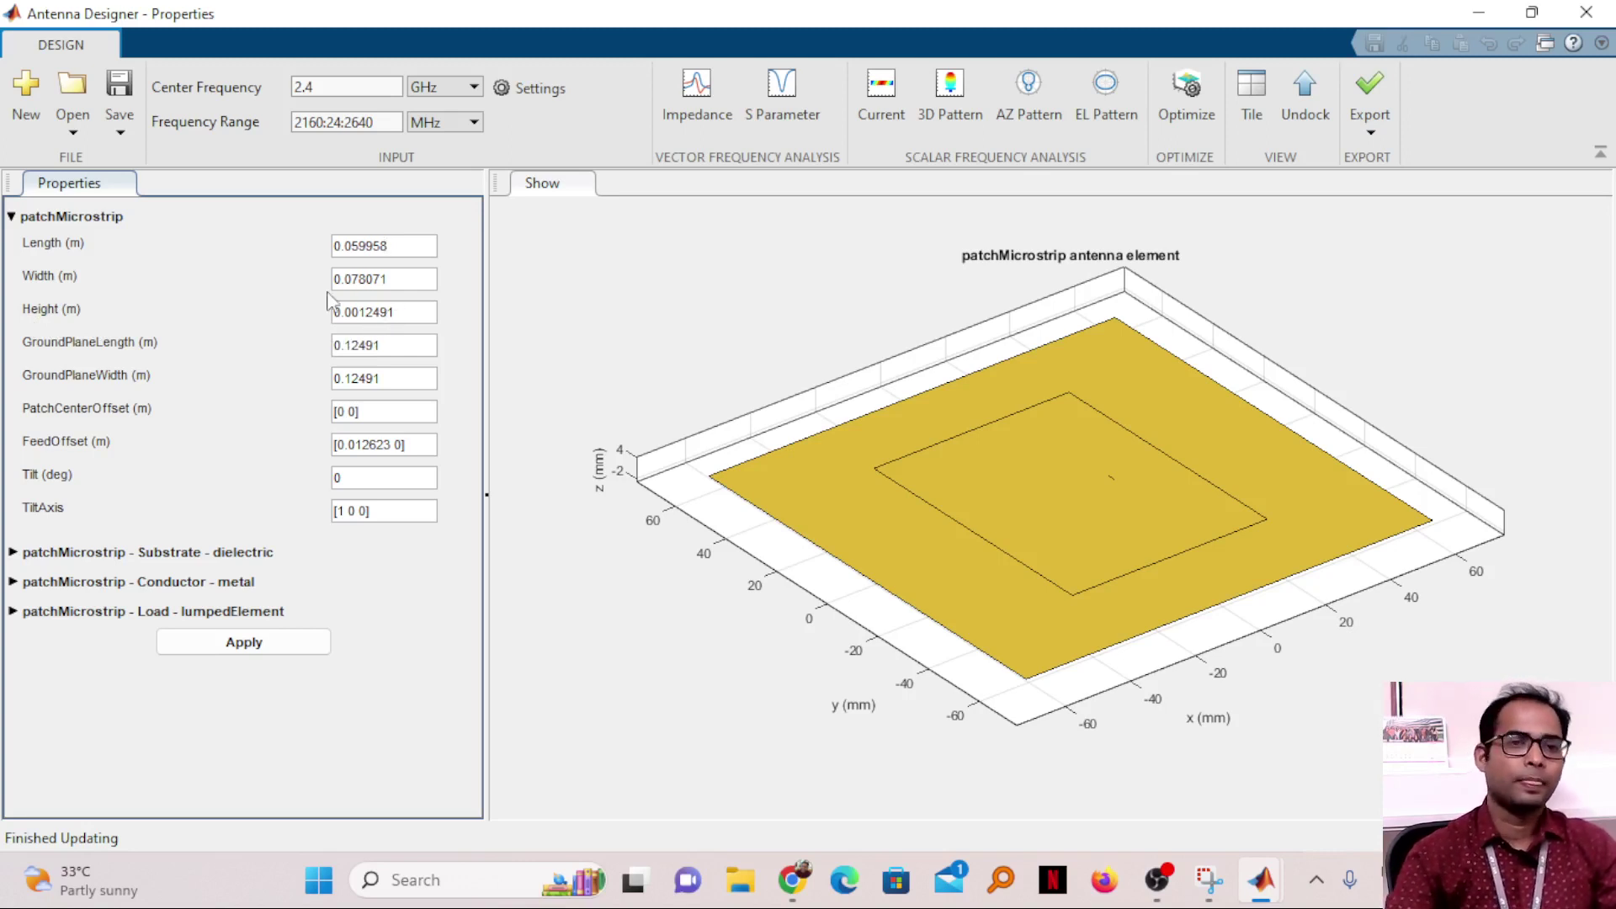
click(418, 316)
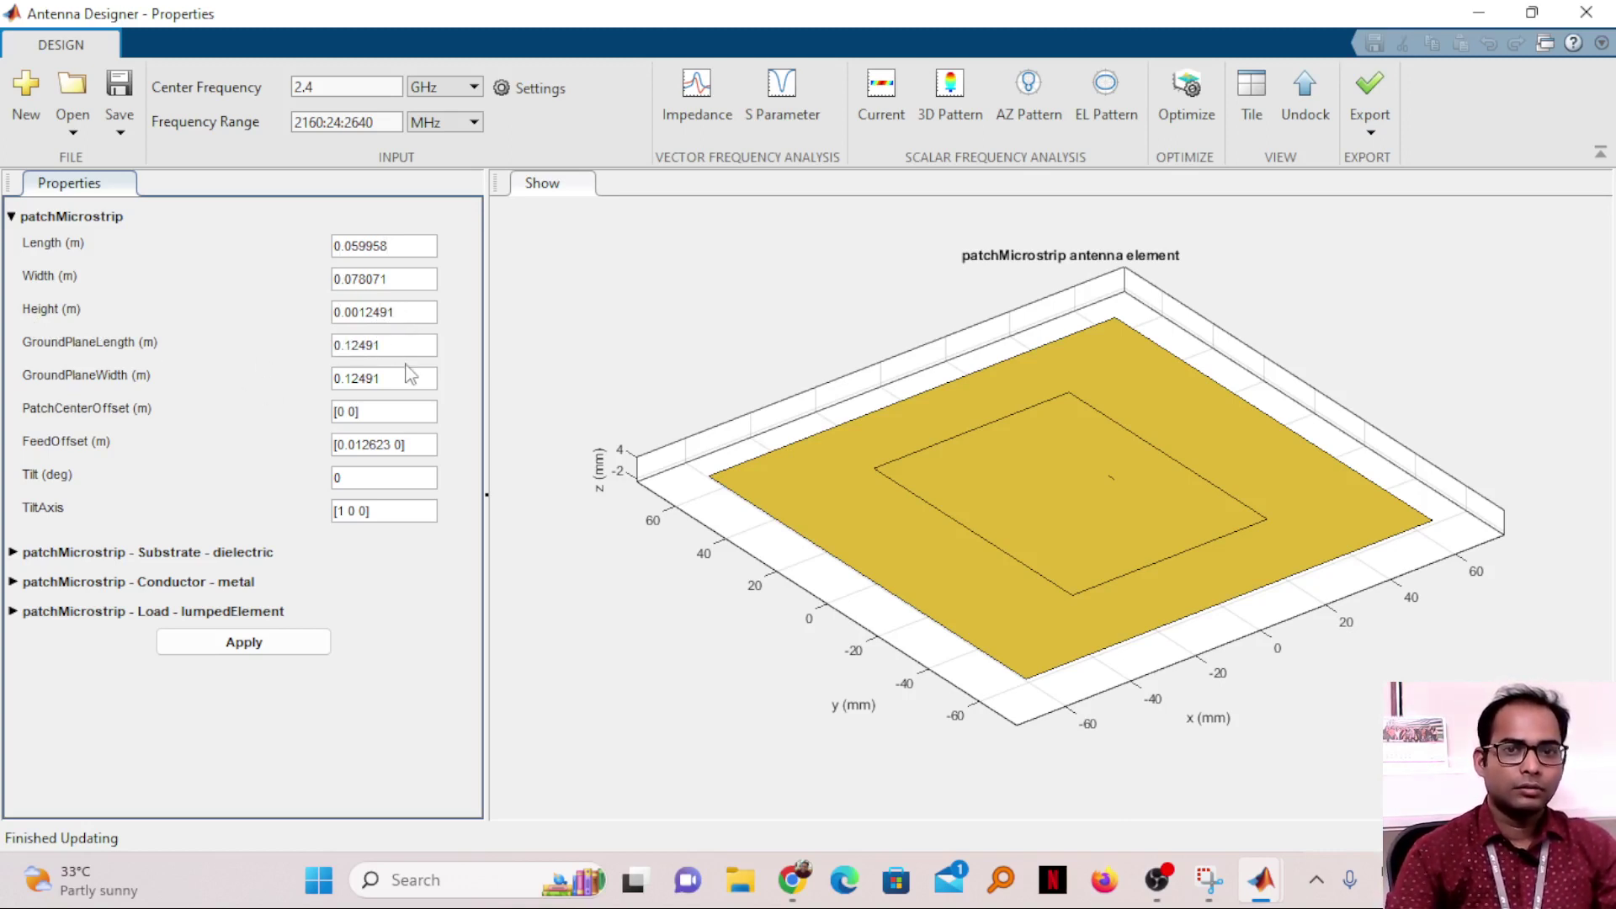
click(414, 246)
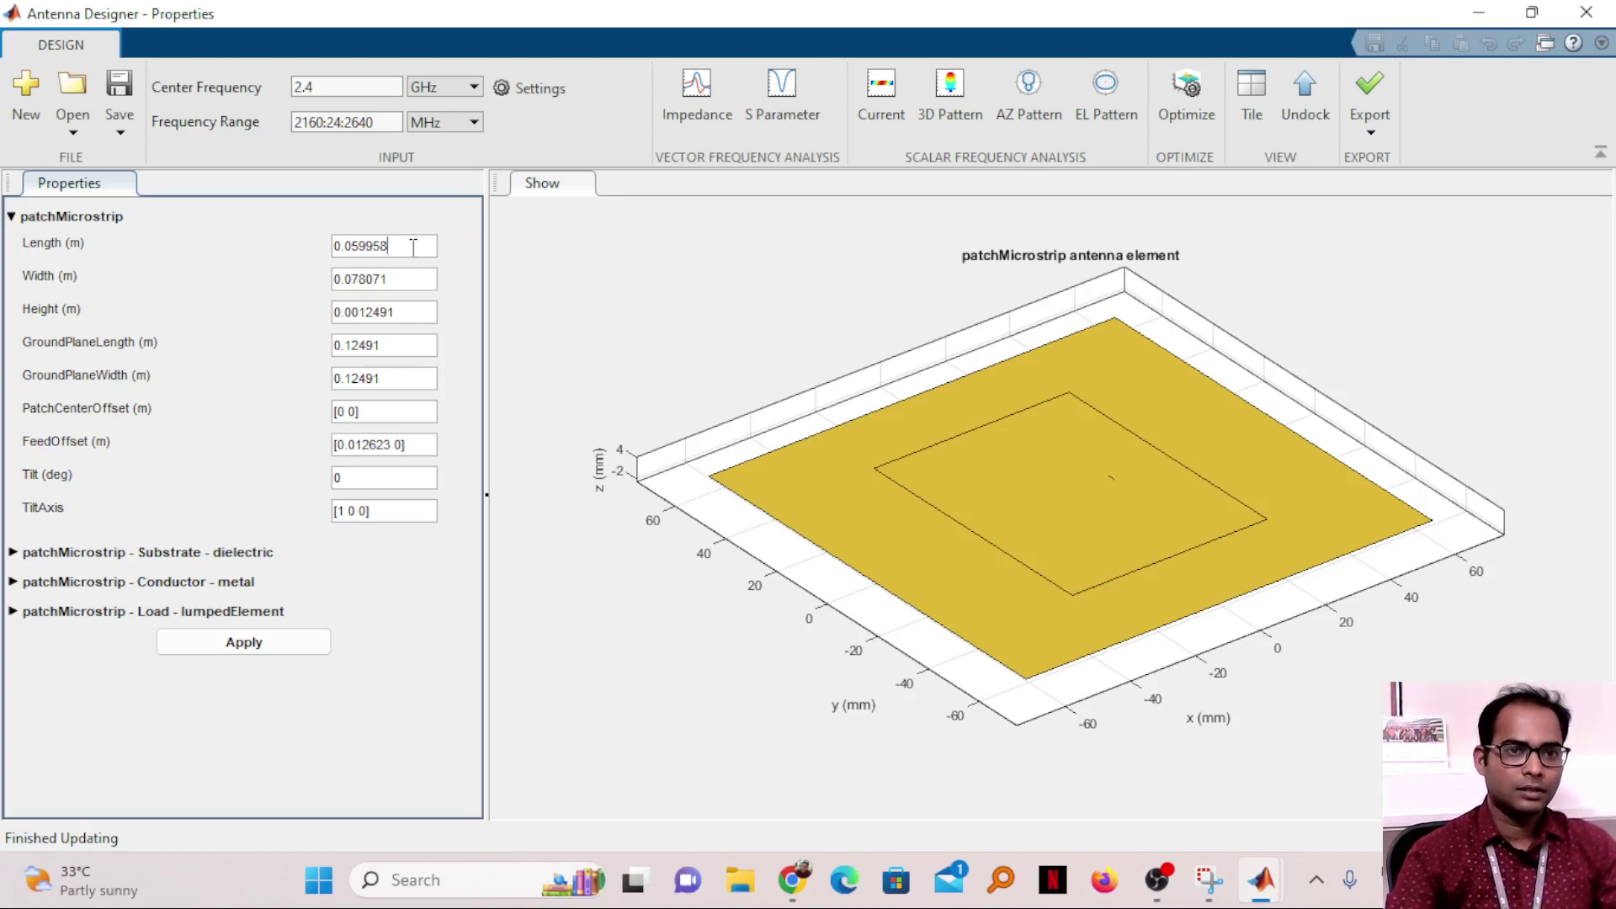
click(399, 353)
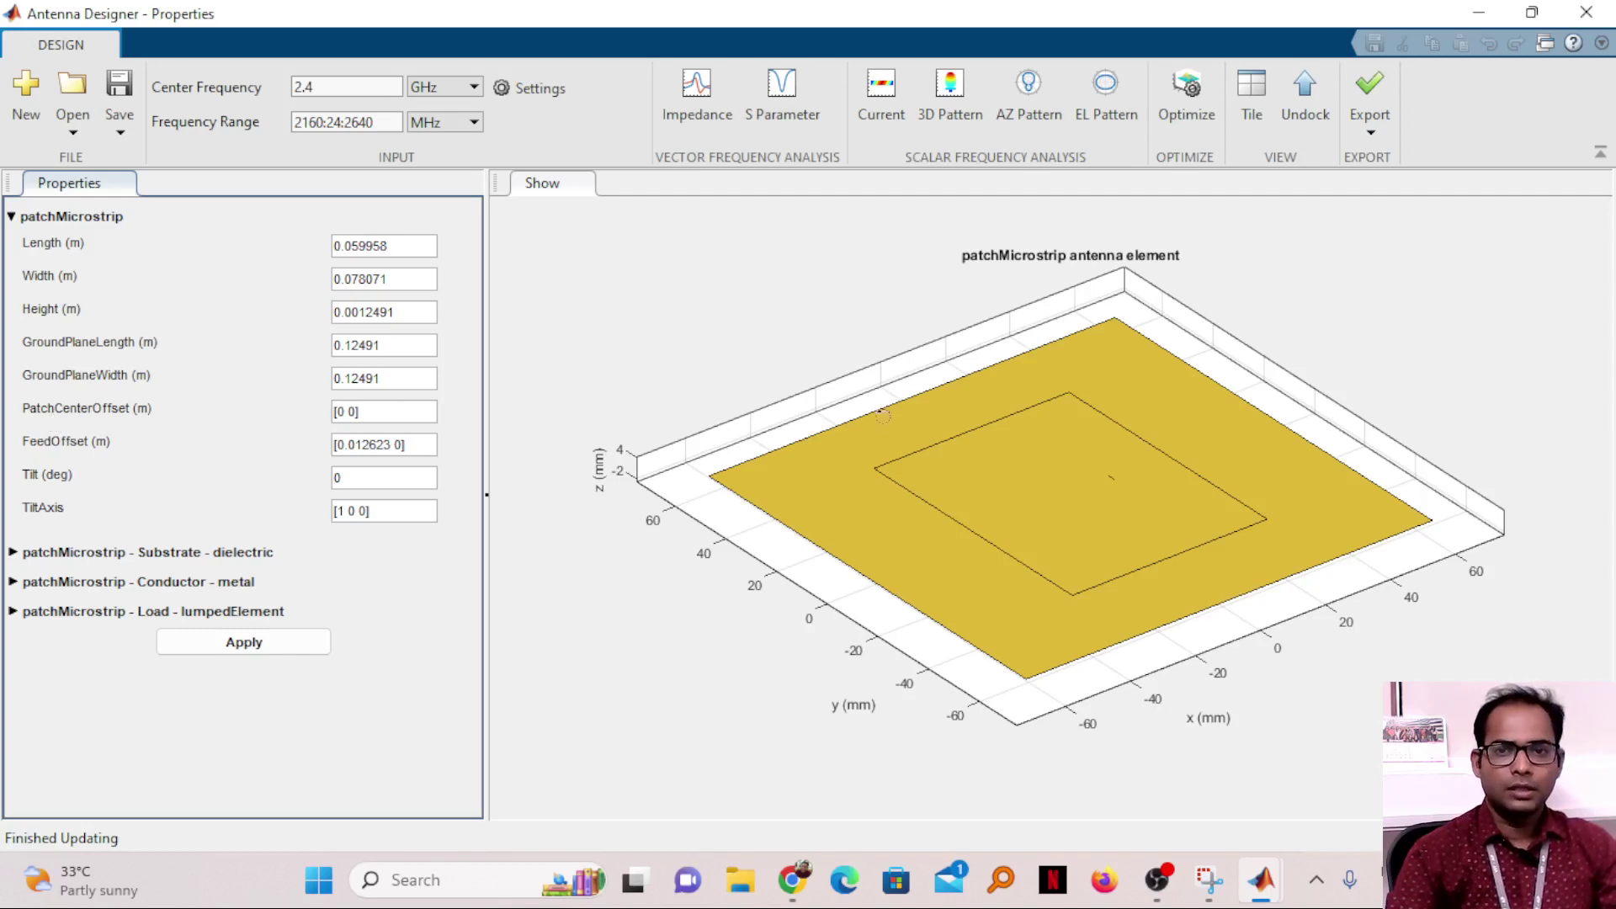
Orbit the model and expand Substrate - dielectric, showing Air with EpsilonR 1
drag(831, 421, 1020, 352)
mouse_move(1126, 517)
mouse_down()
mouse_move(1104, 492)
mouse_move(1099, 509)
mouse_move(1117, 517)
mouse_up()
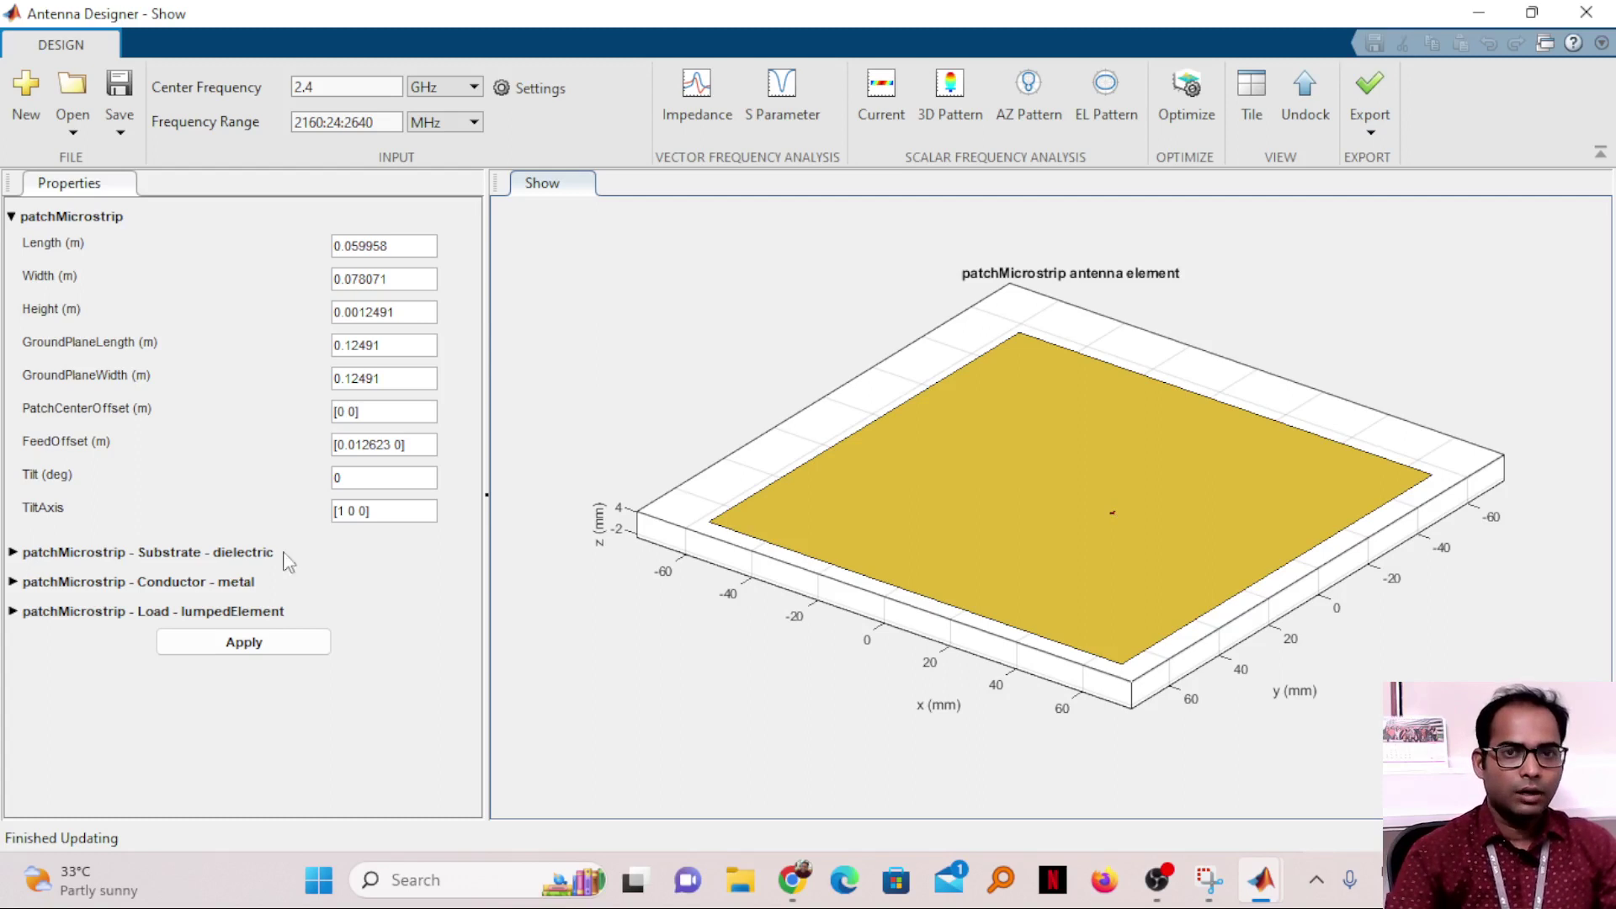
click(13, 553)
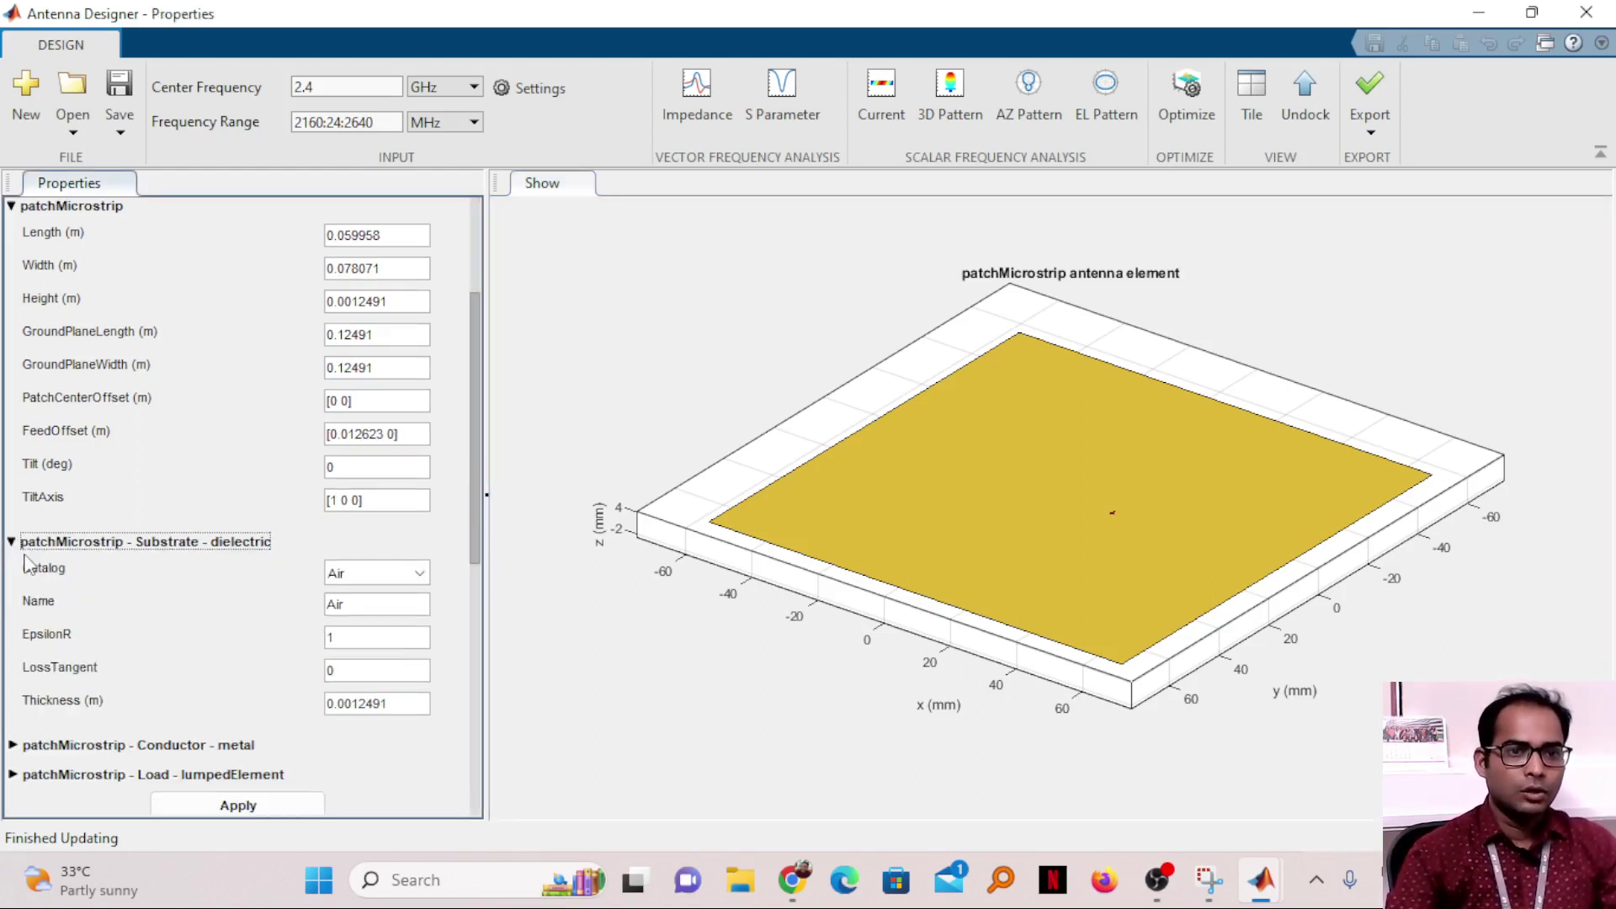
Apply FR4 substrate (EpsilonR 4.8, LossTangent 0.026) and orbit the model to view it
click(362, 577)
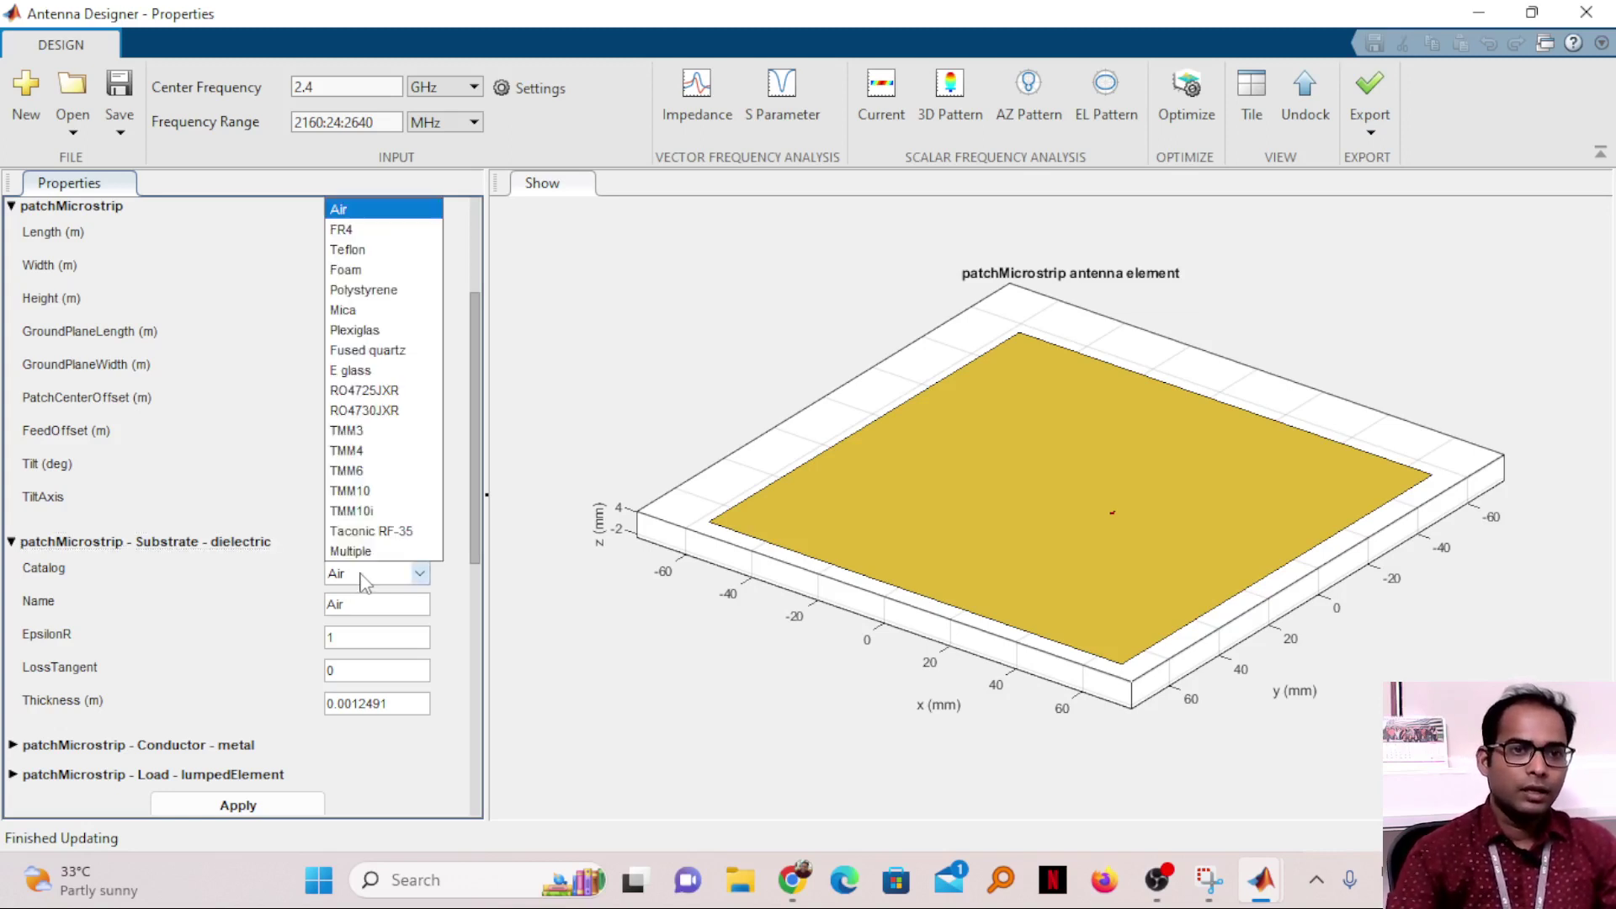
click(368, 230)
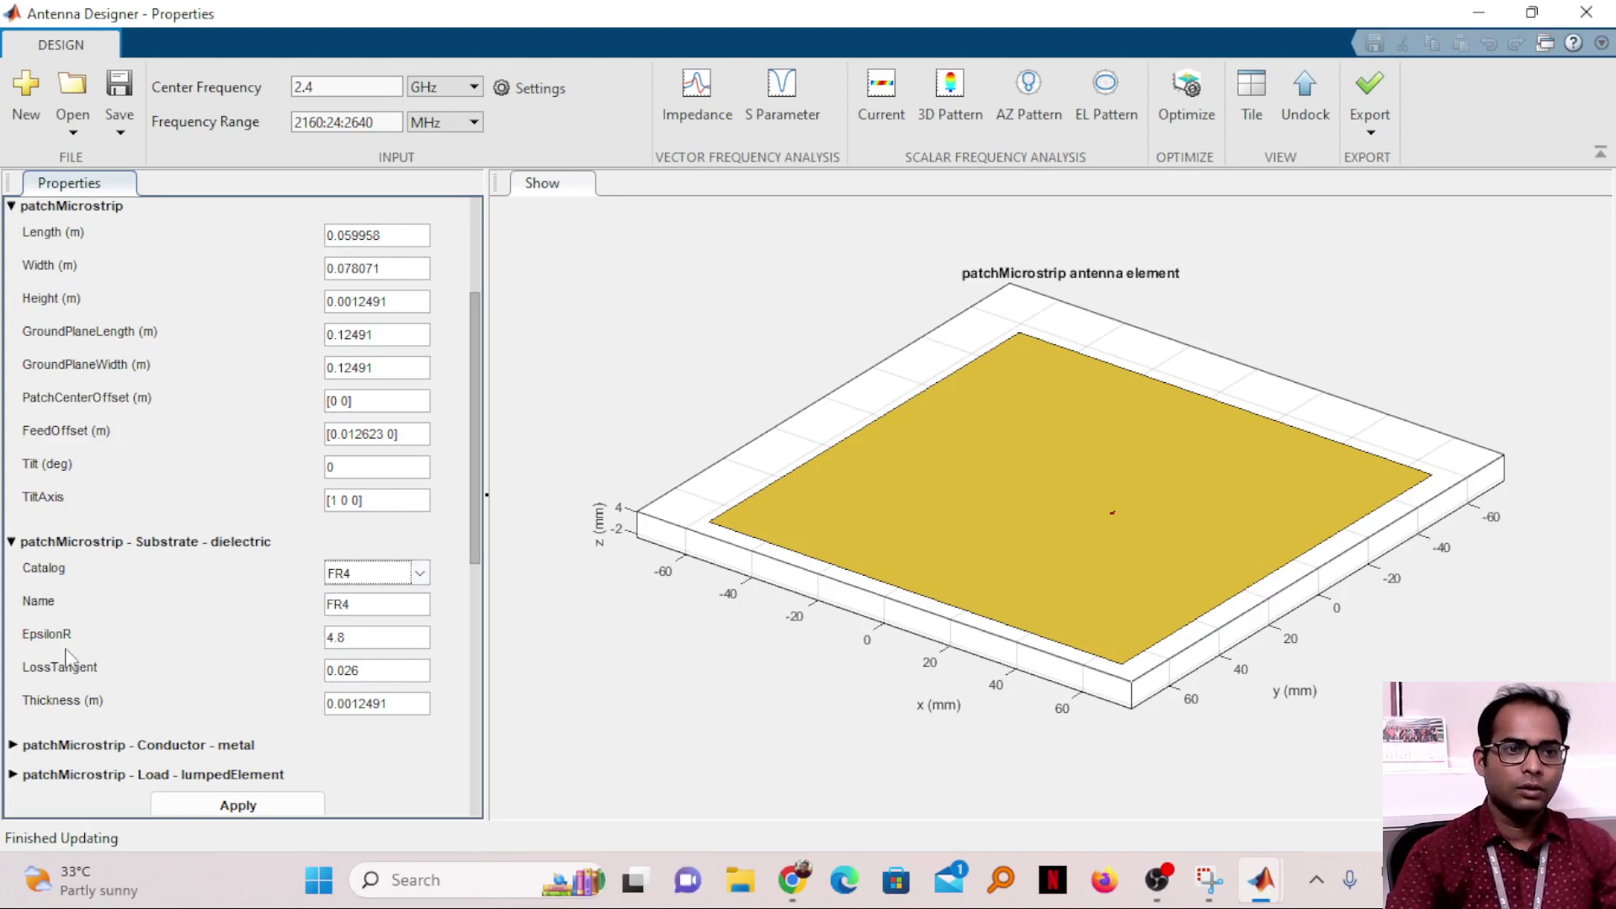
click(361, 642)
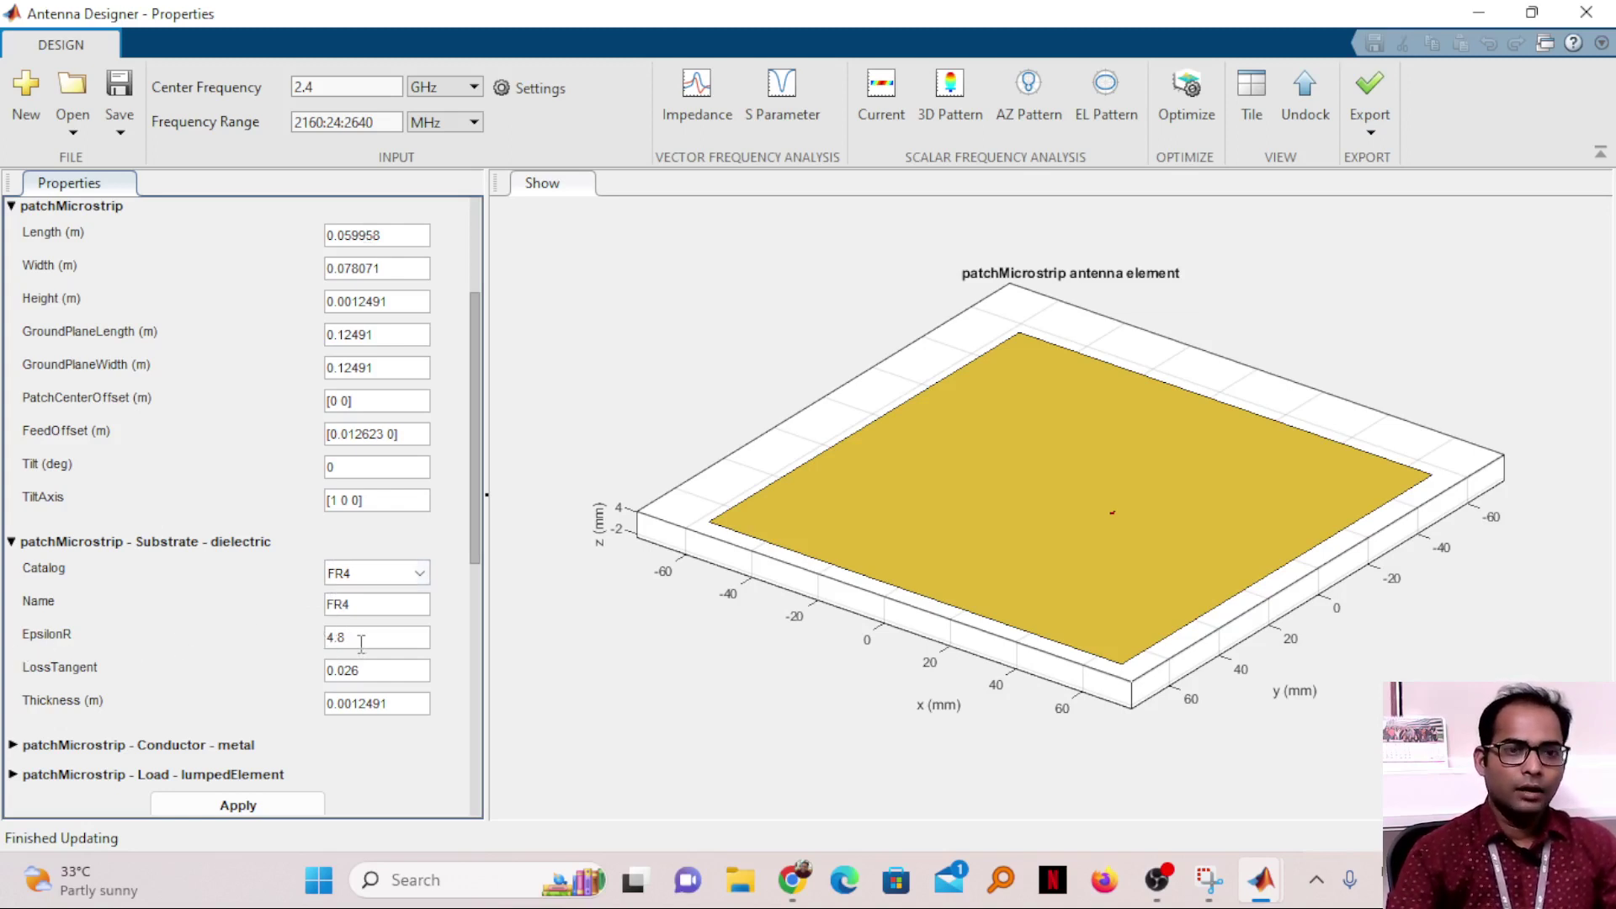
scroll(253, 669, down, 1)
click(260, 804)
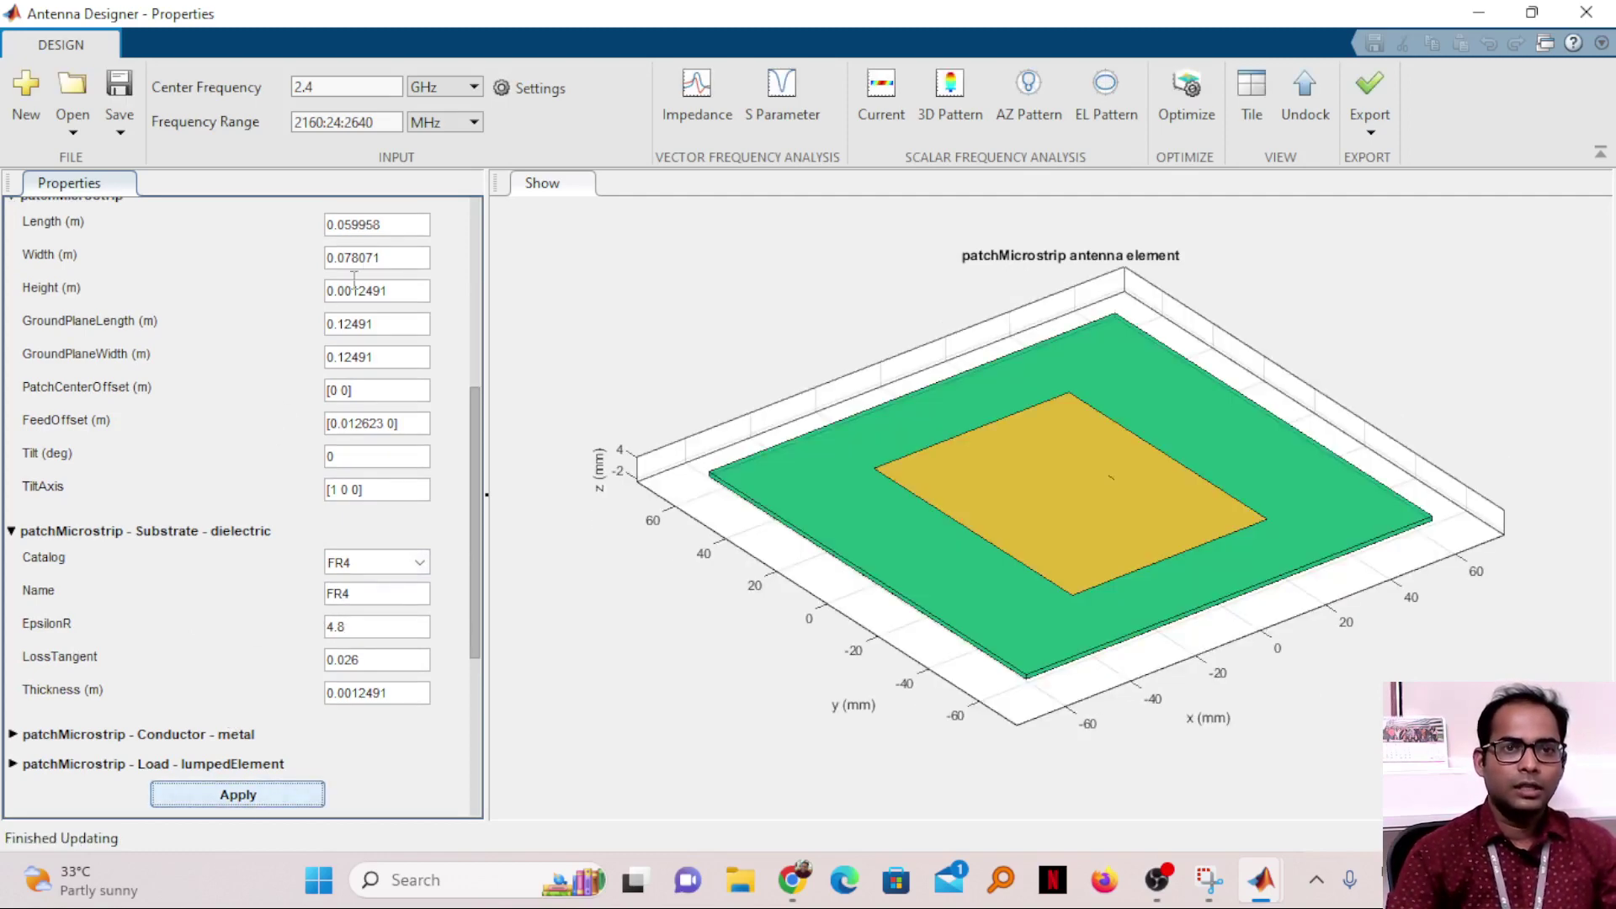
drag(977, 492, 1013, 477)
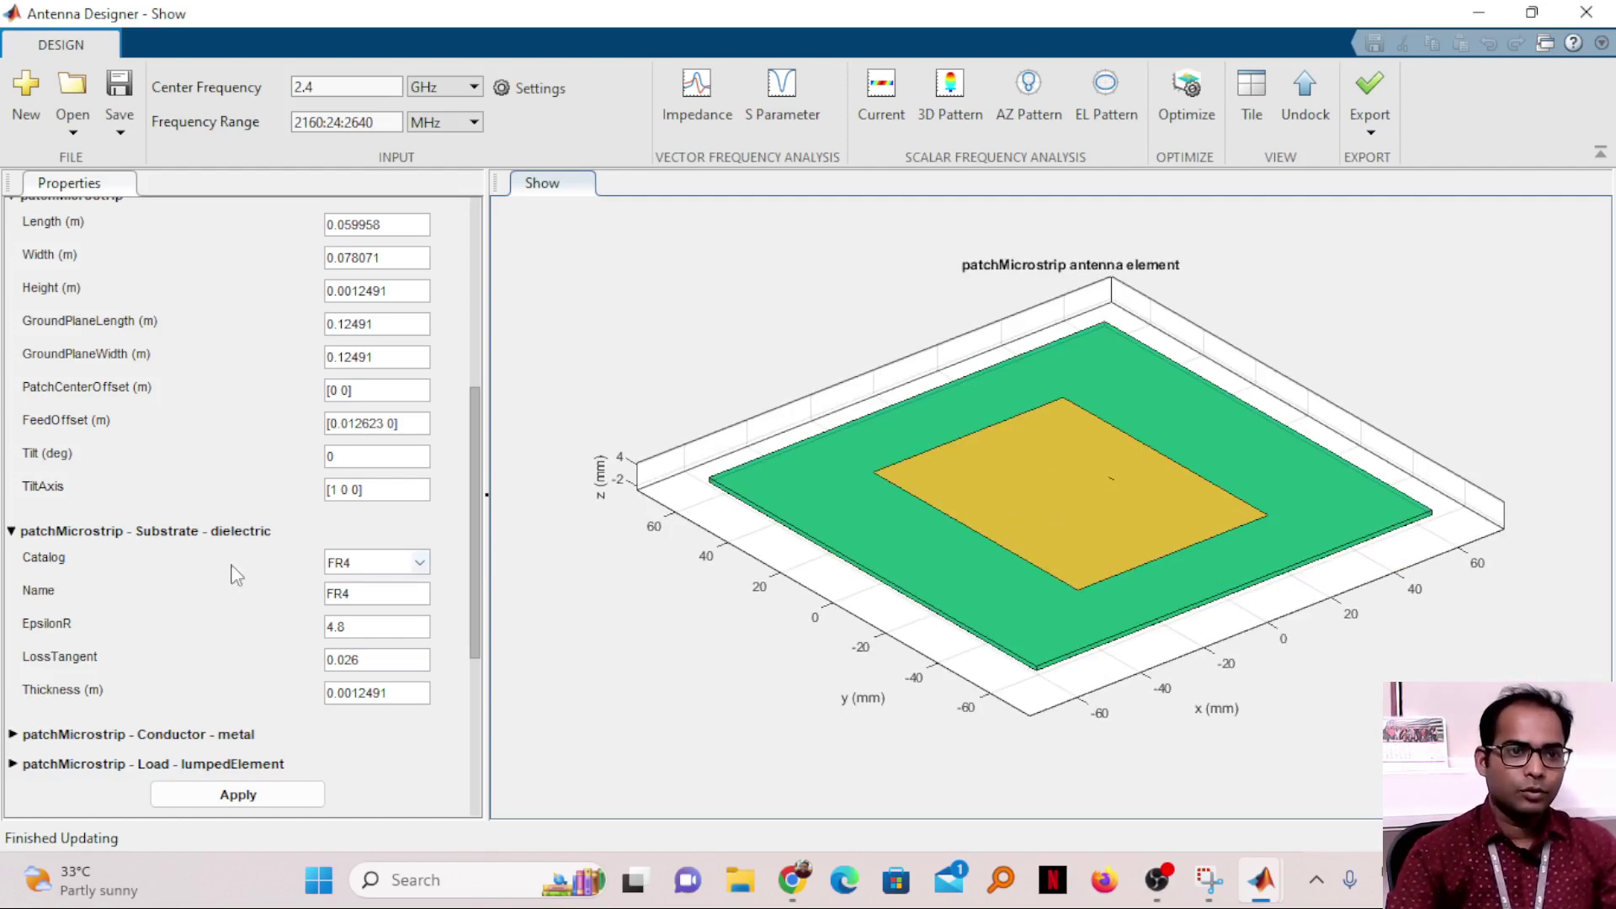
Collapse the substrate settings and check the conductor metal stays PEC
click(17, 531)
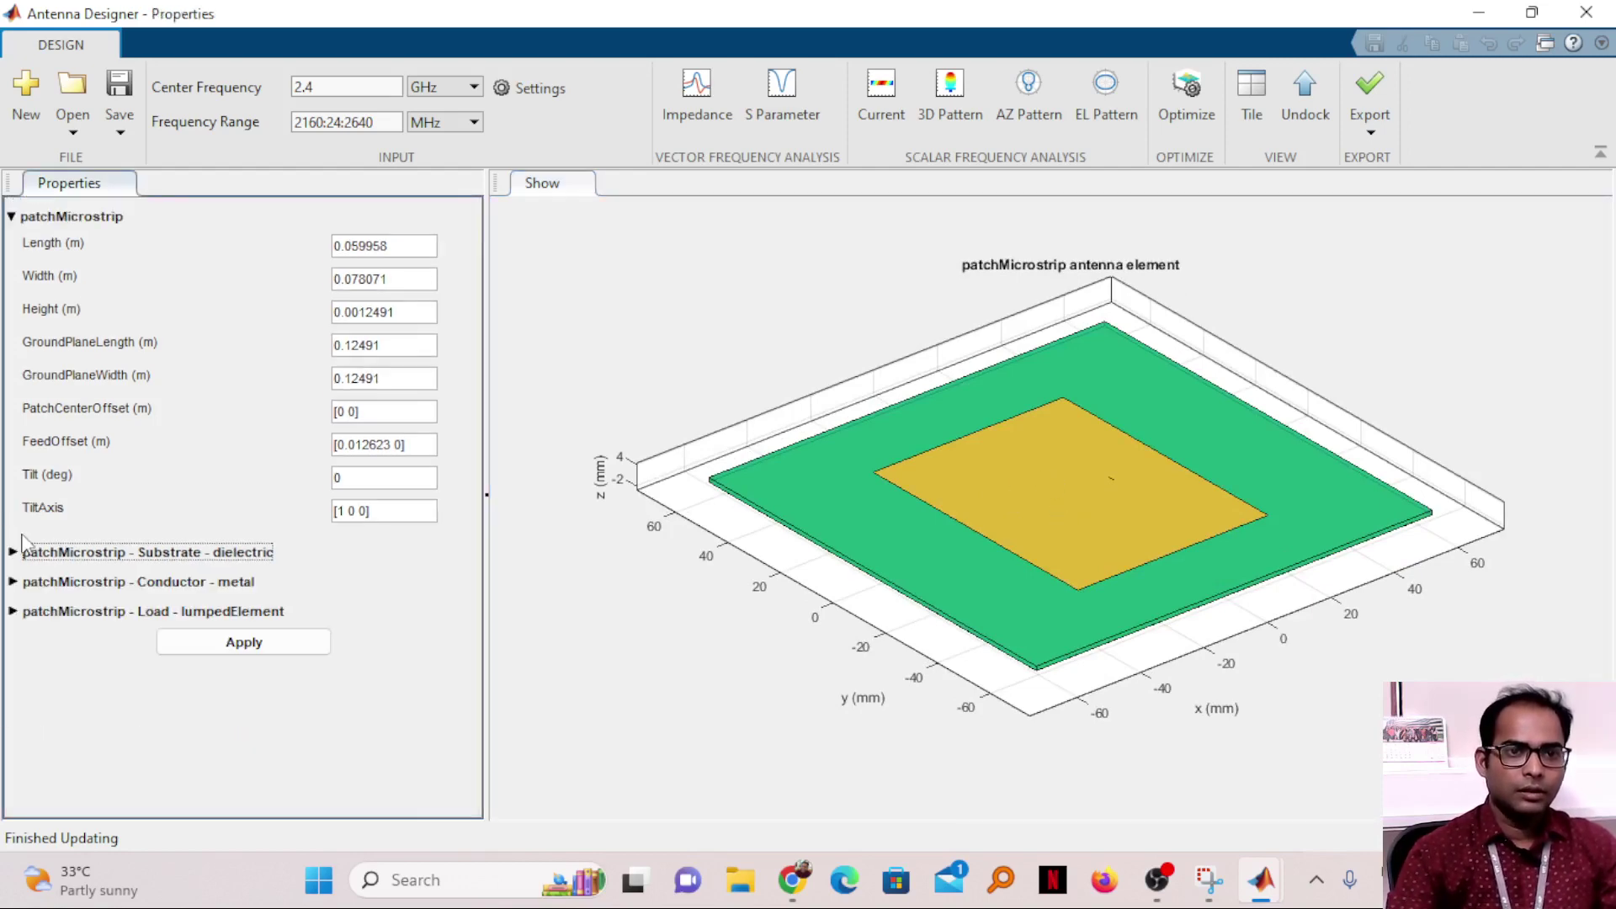
click(14, 583)
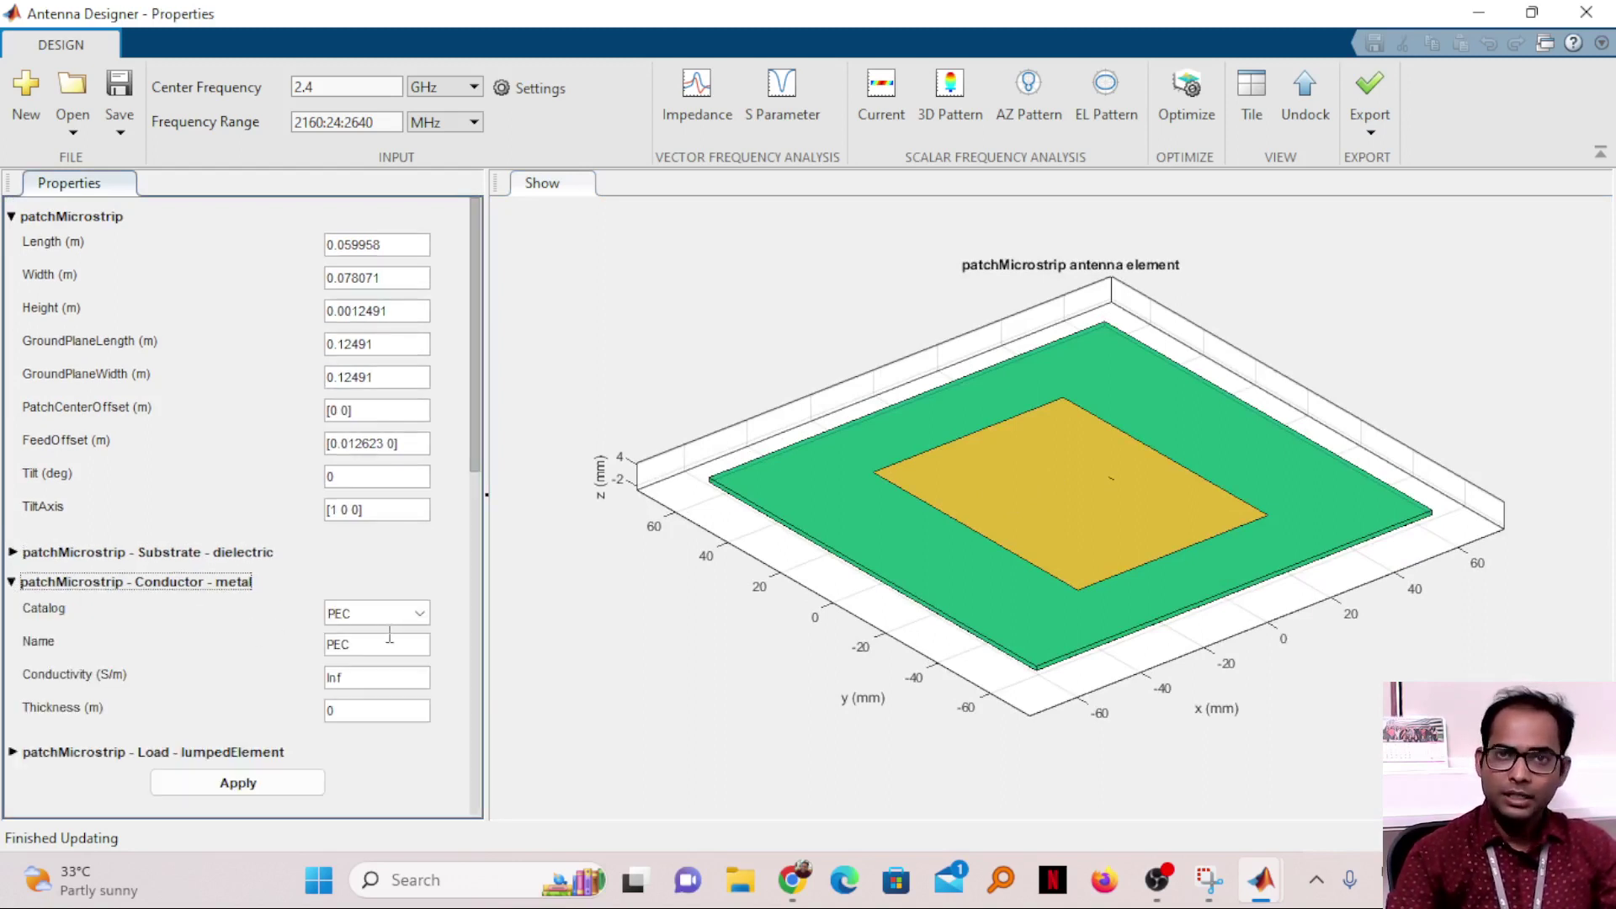
scroll(383, 627, down, 1)
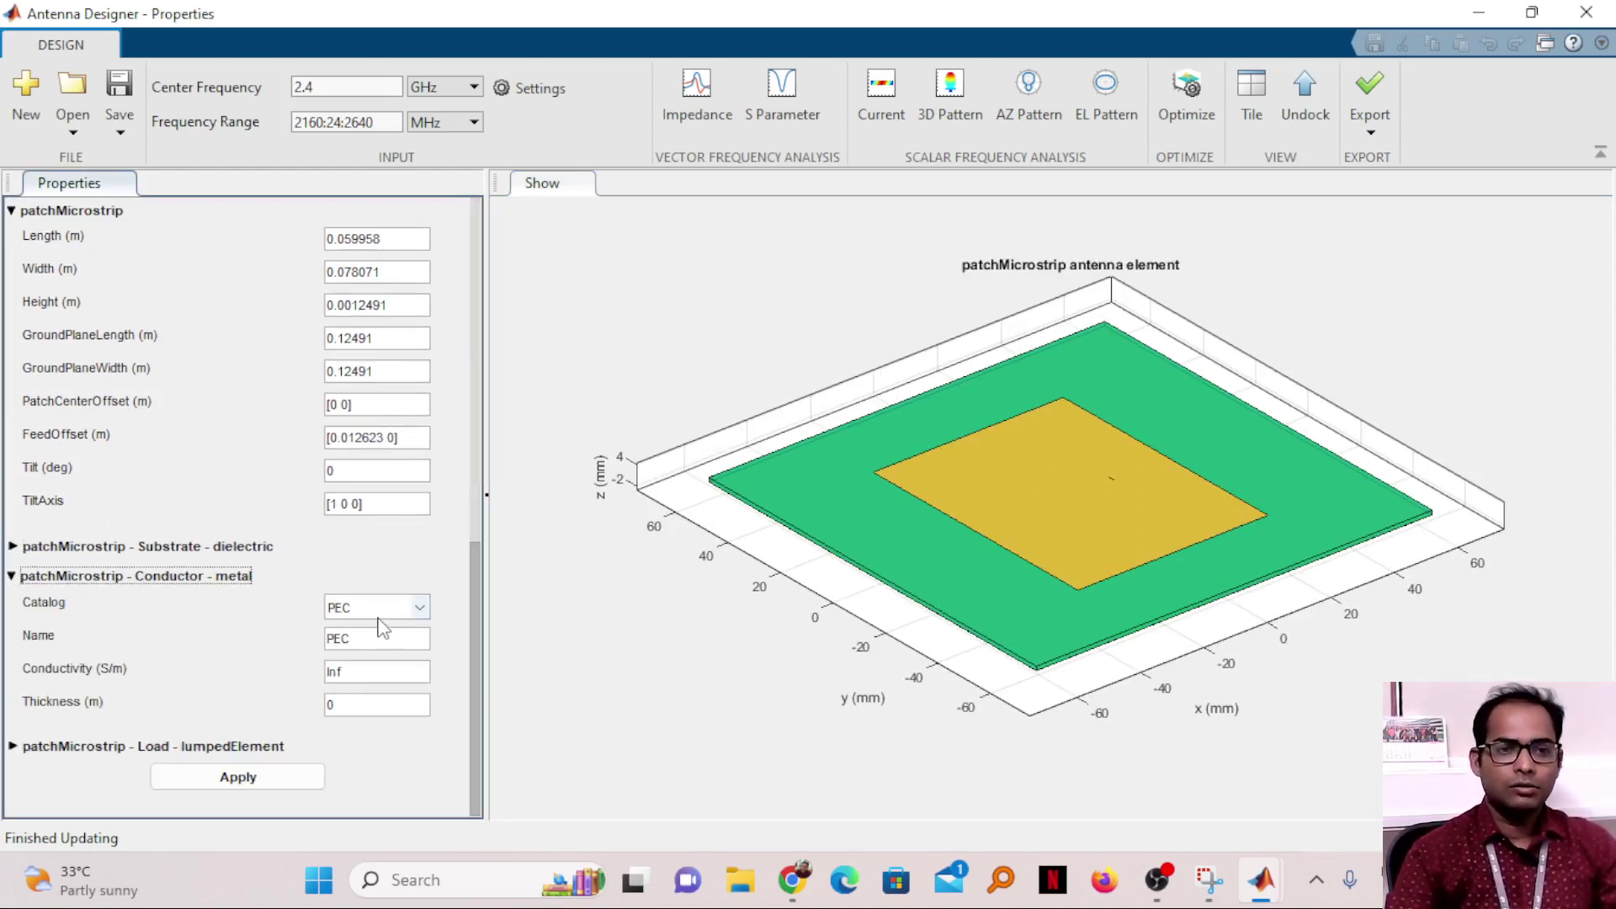
click(416, 607)
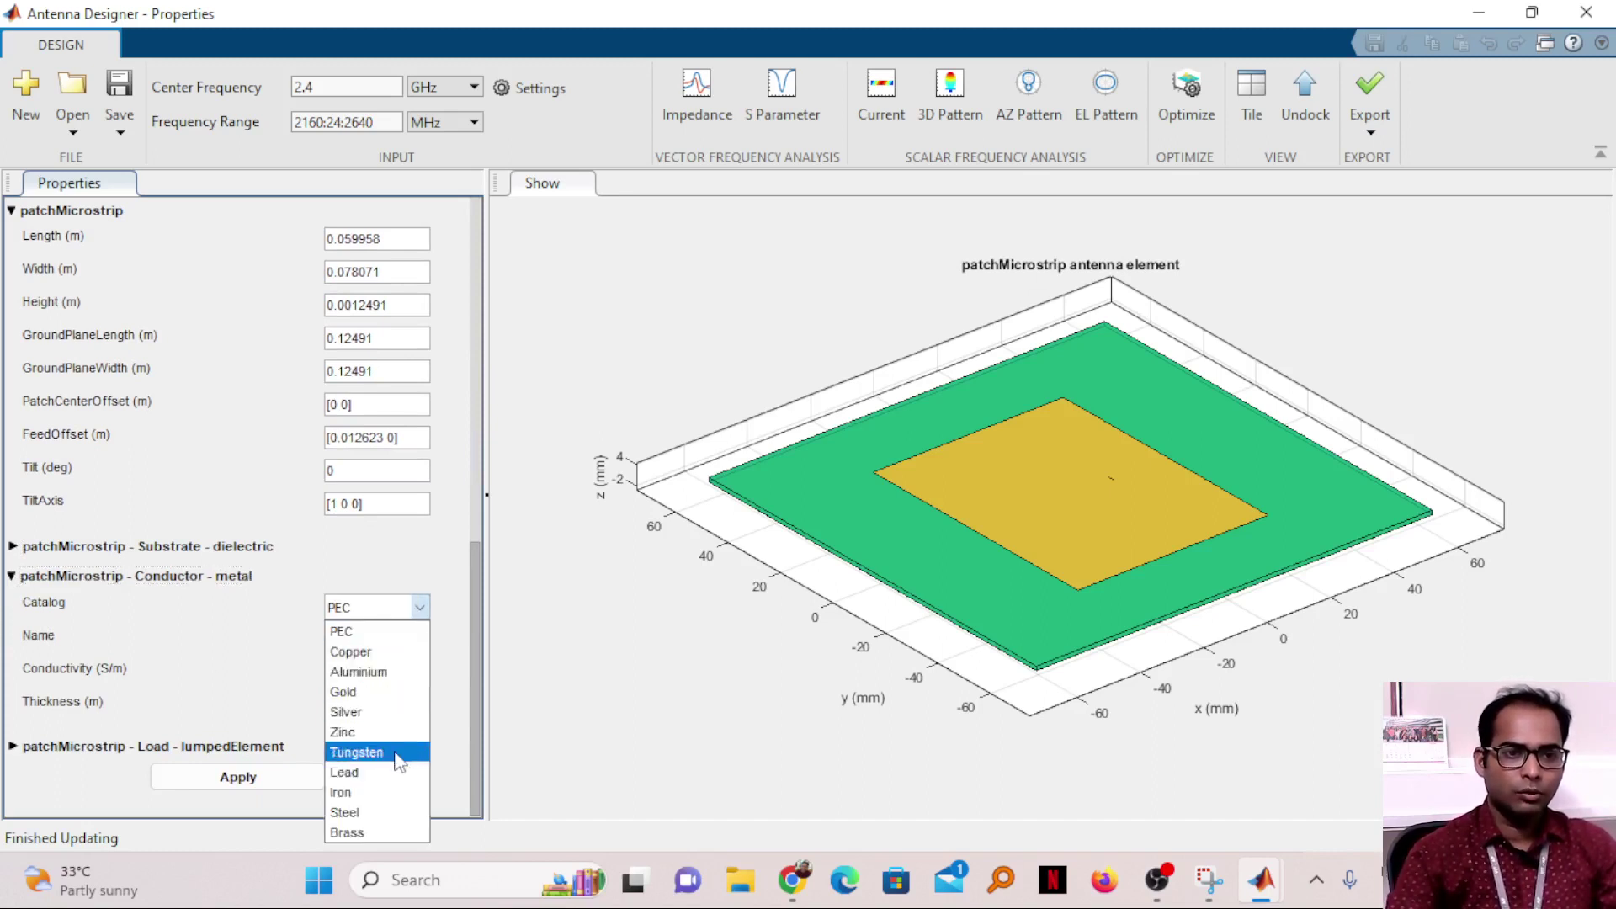
key(Escape)
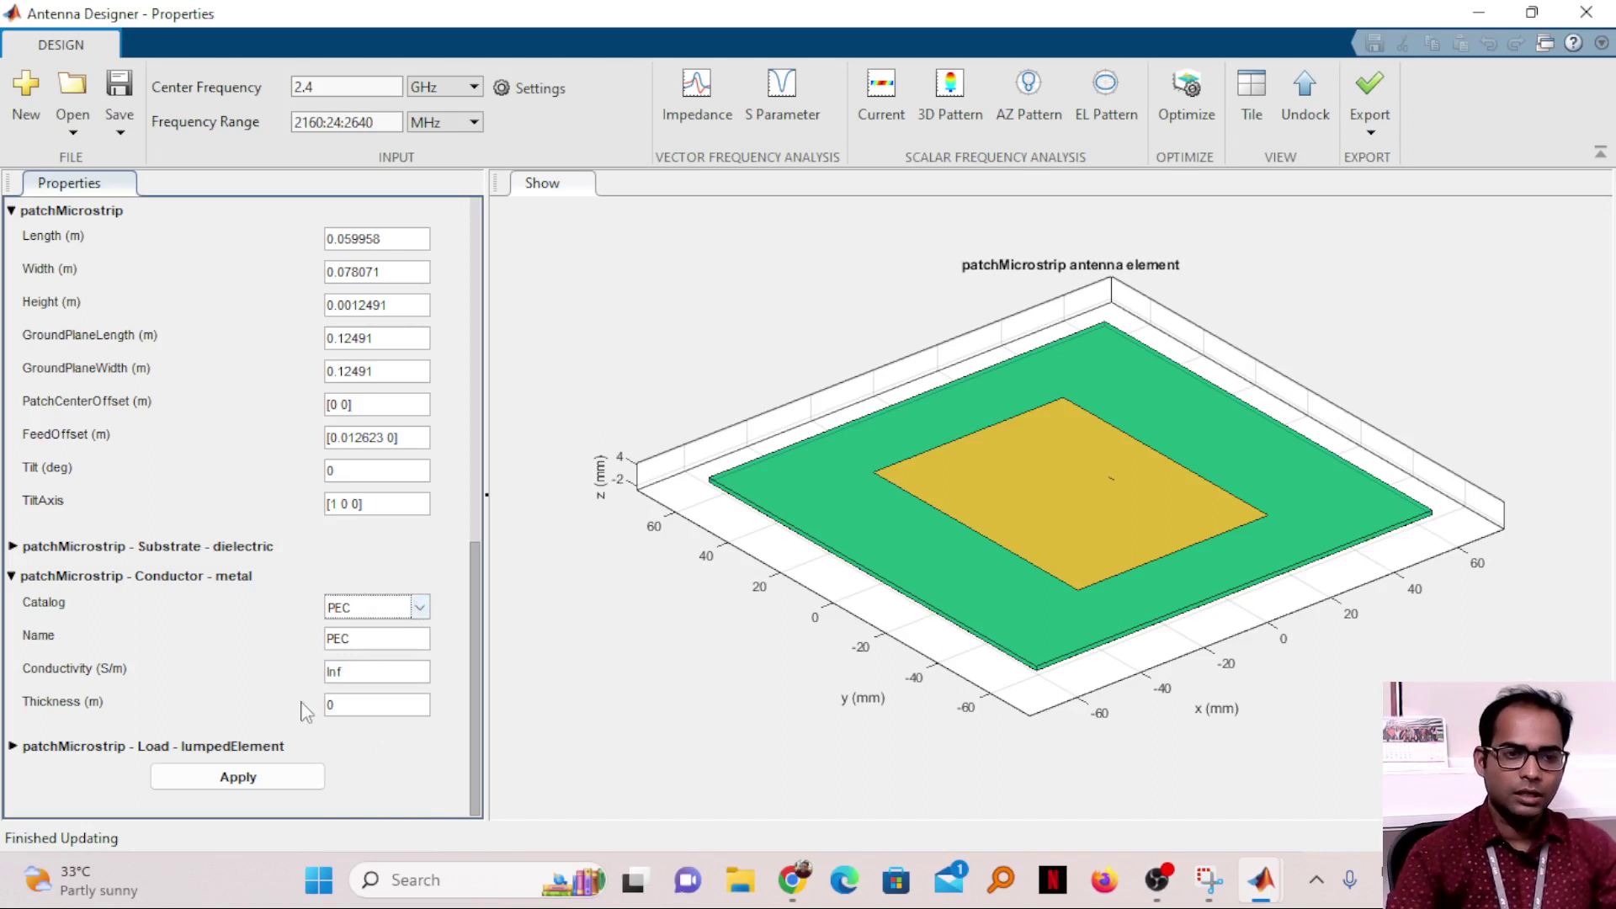
Expand Load - lumpedElement to review the feed's lumped-element load
click(12, 746)
scroll(108, 692, down, 1)
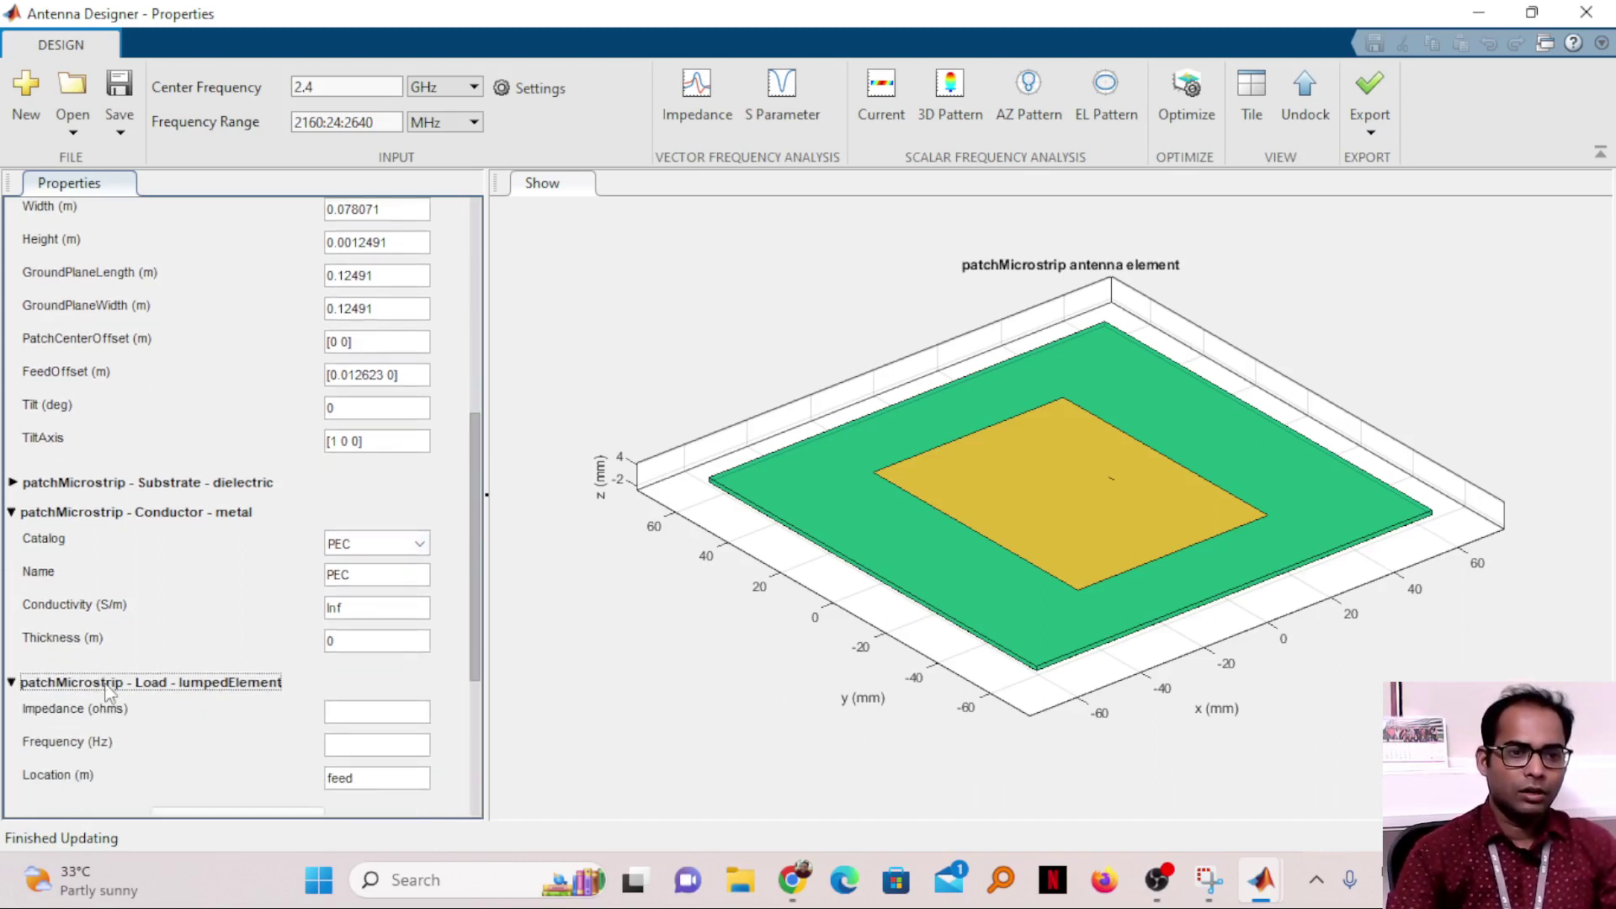
scroll(108, 692, down, 1)
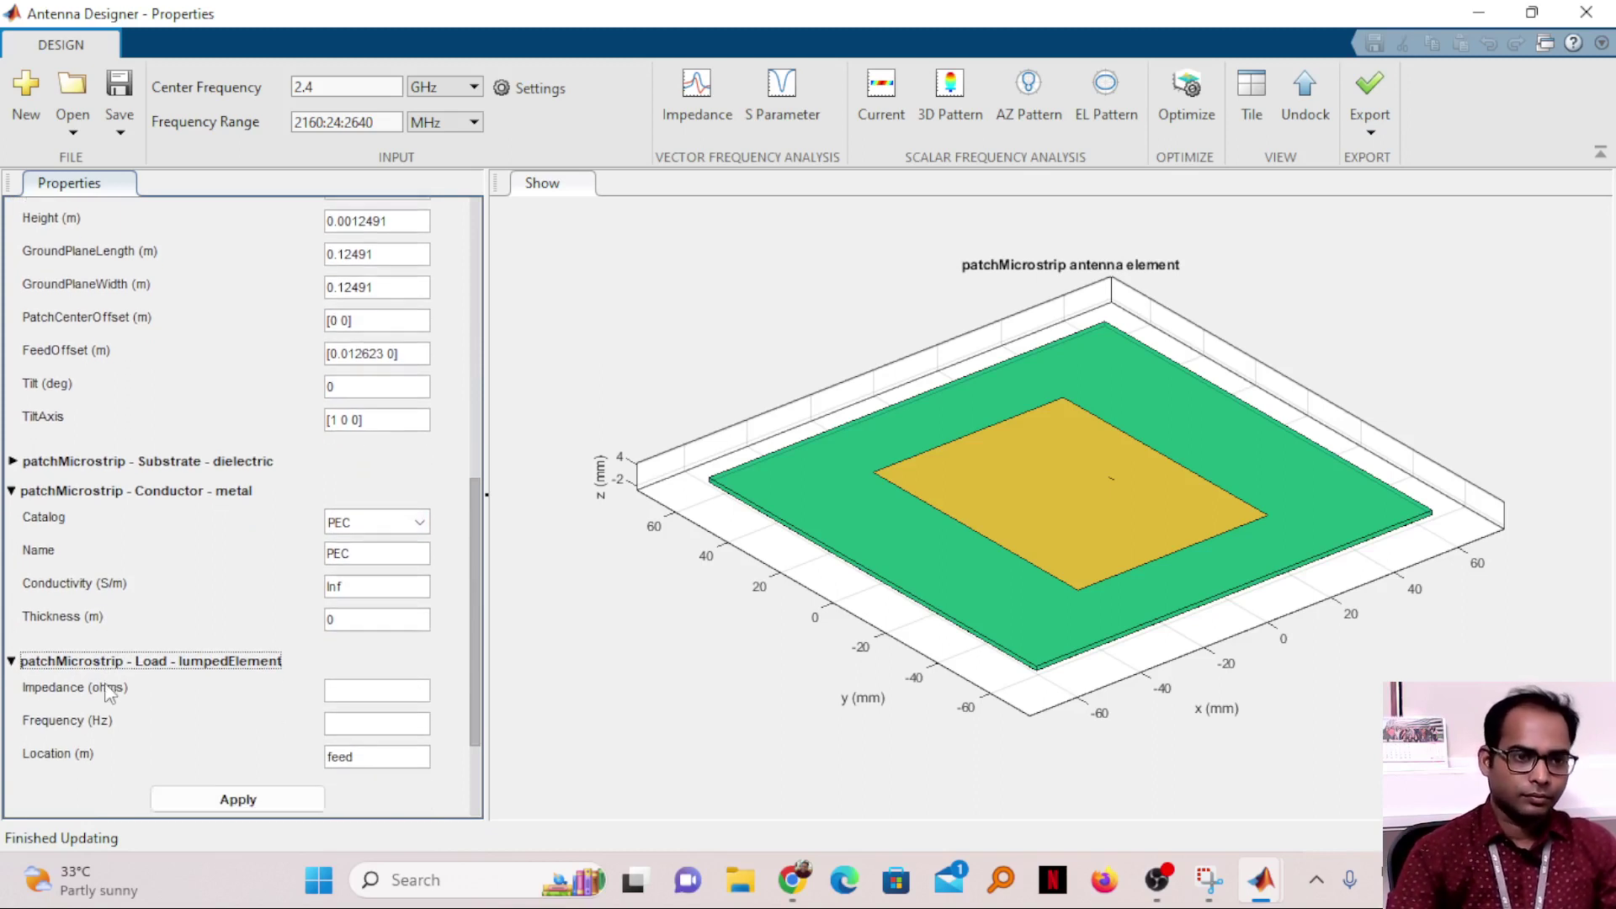
click(387, 756)
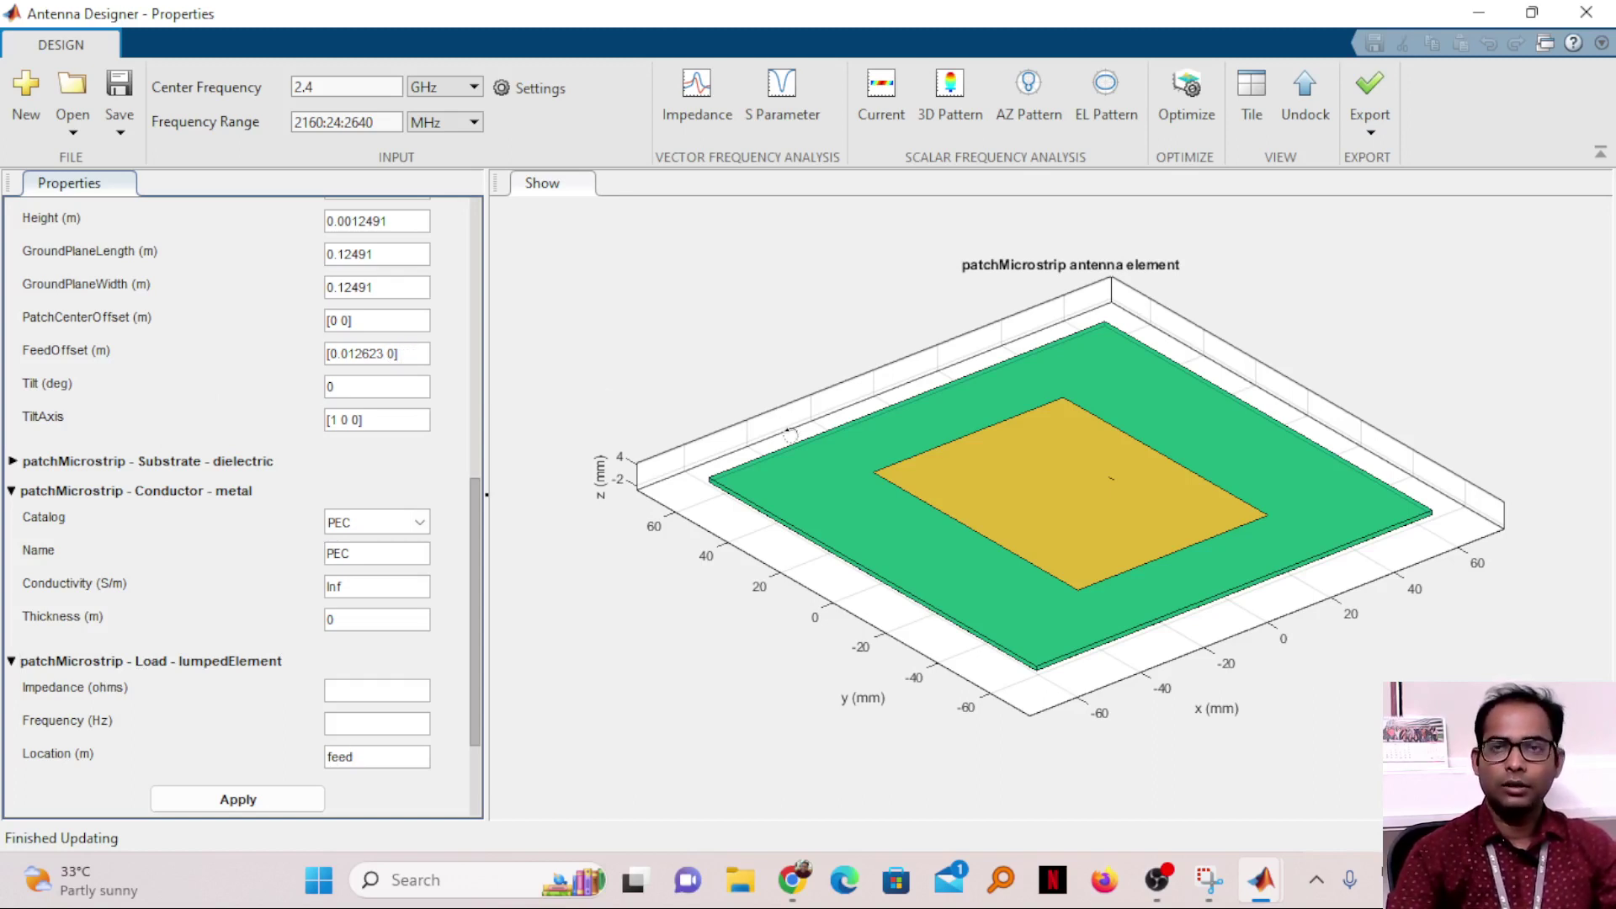
click(763, 320)
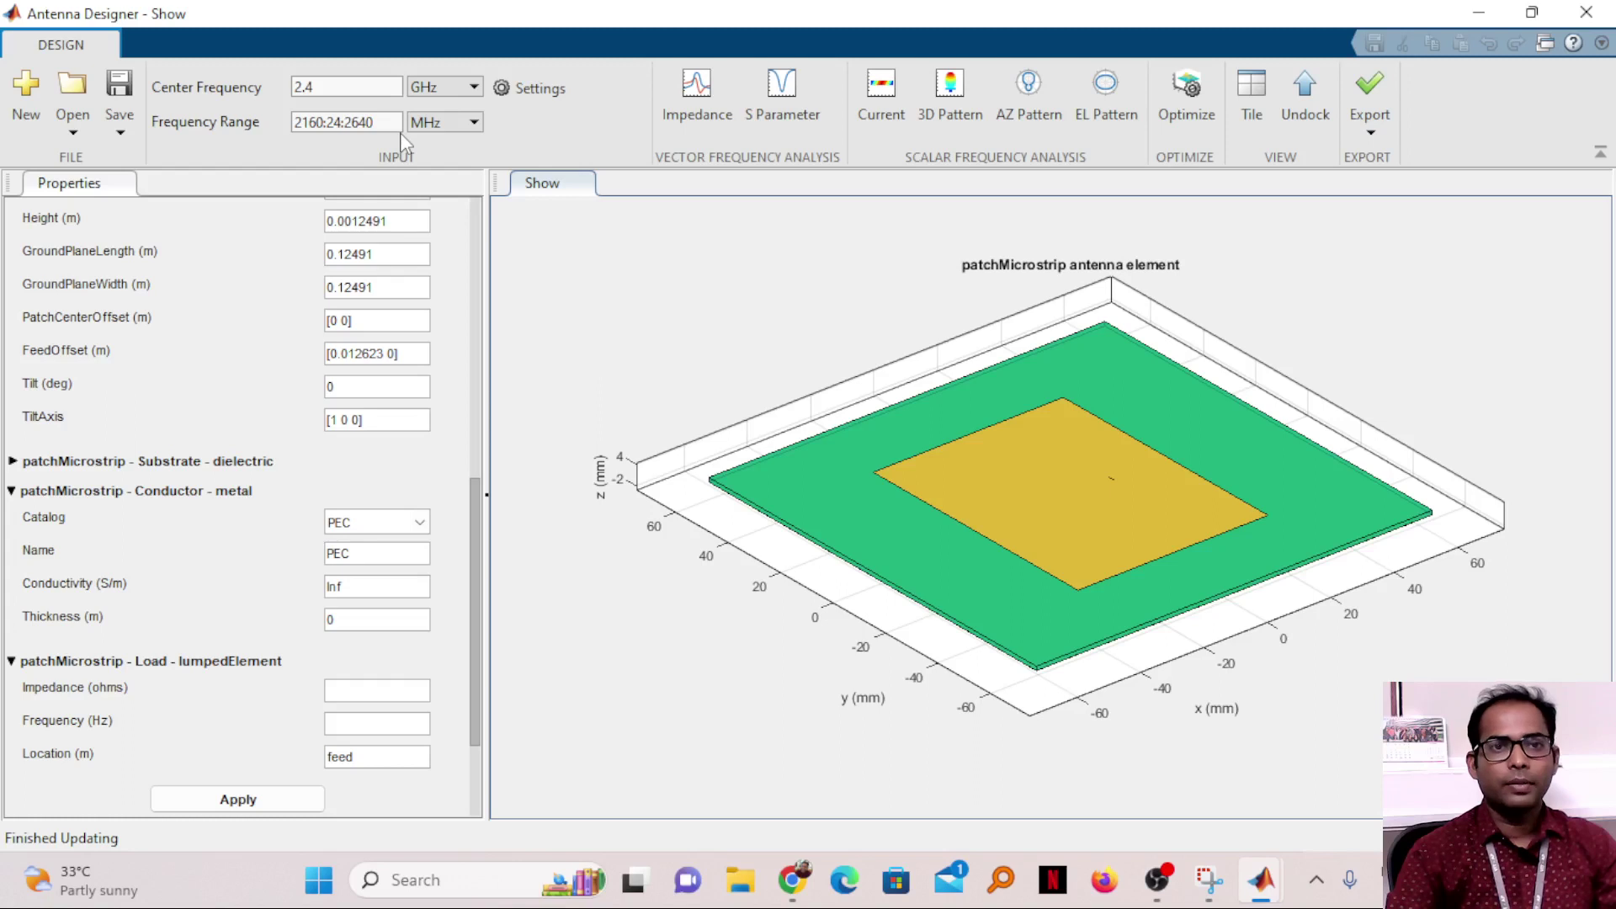
double_click(341, 122)
shift+click(337, 122)
click(336, 122)
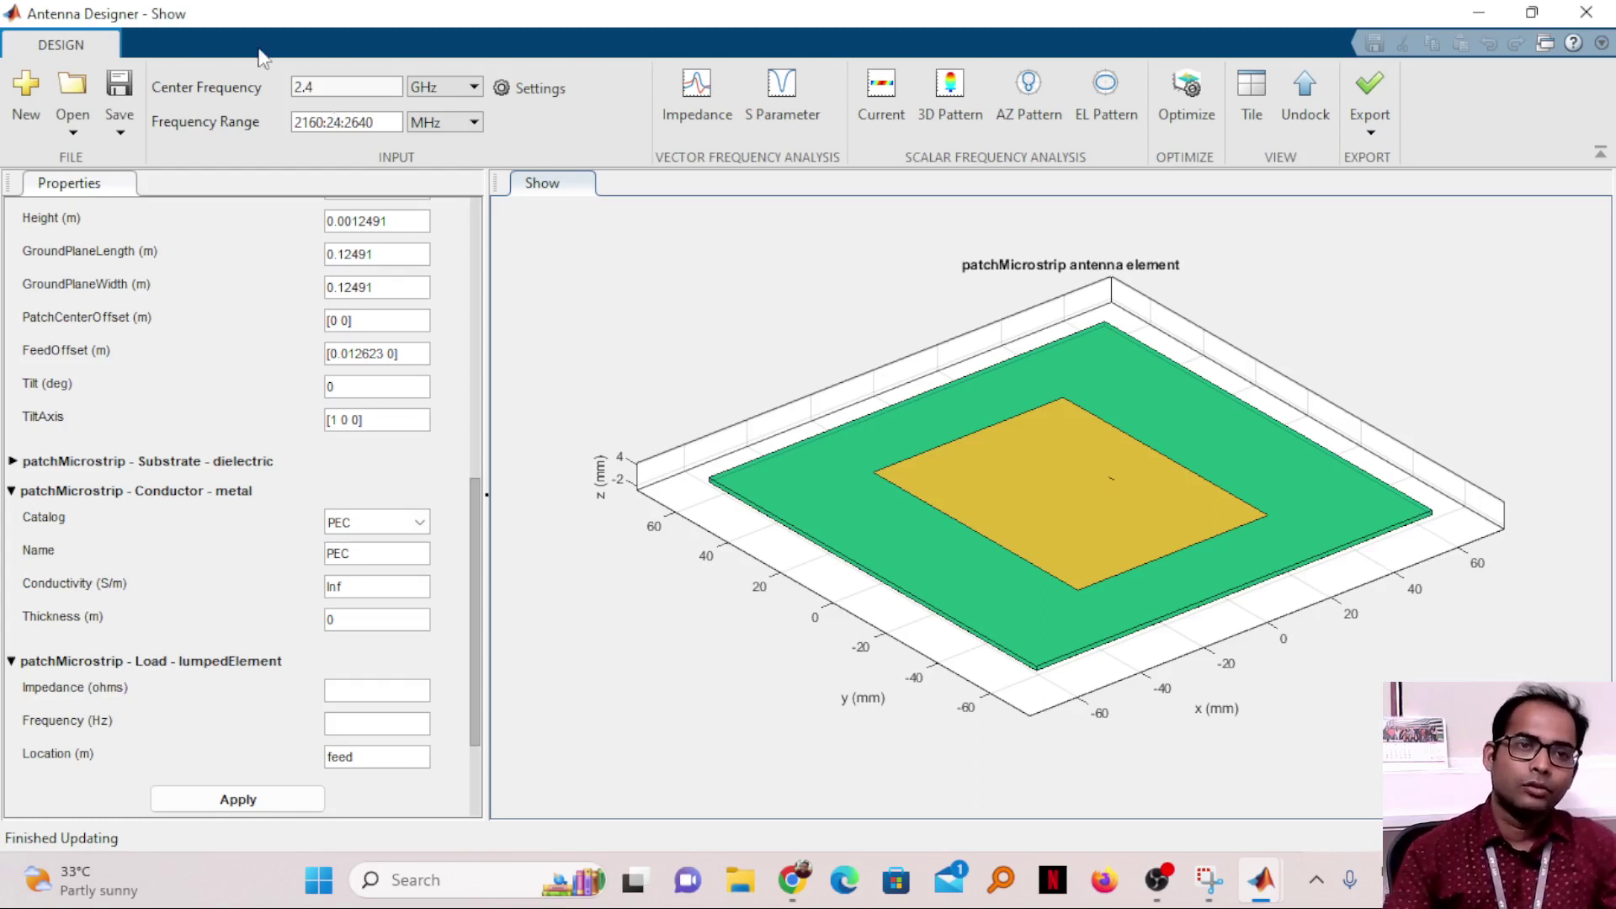
Run the S-parameter sweep over 21 frequency points
click(787, 108)
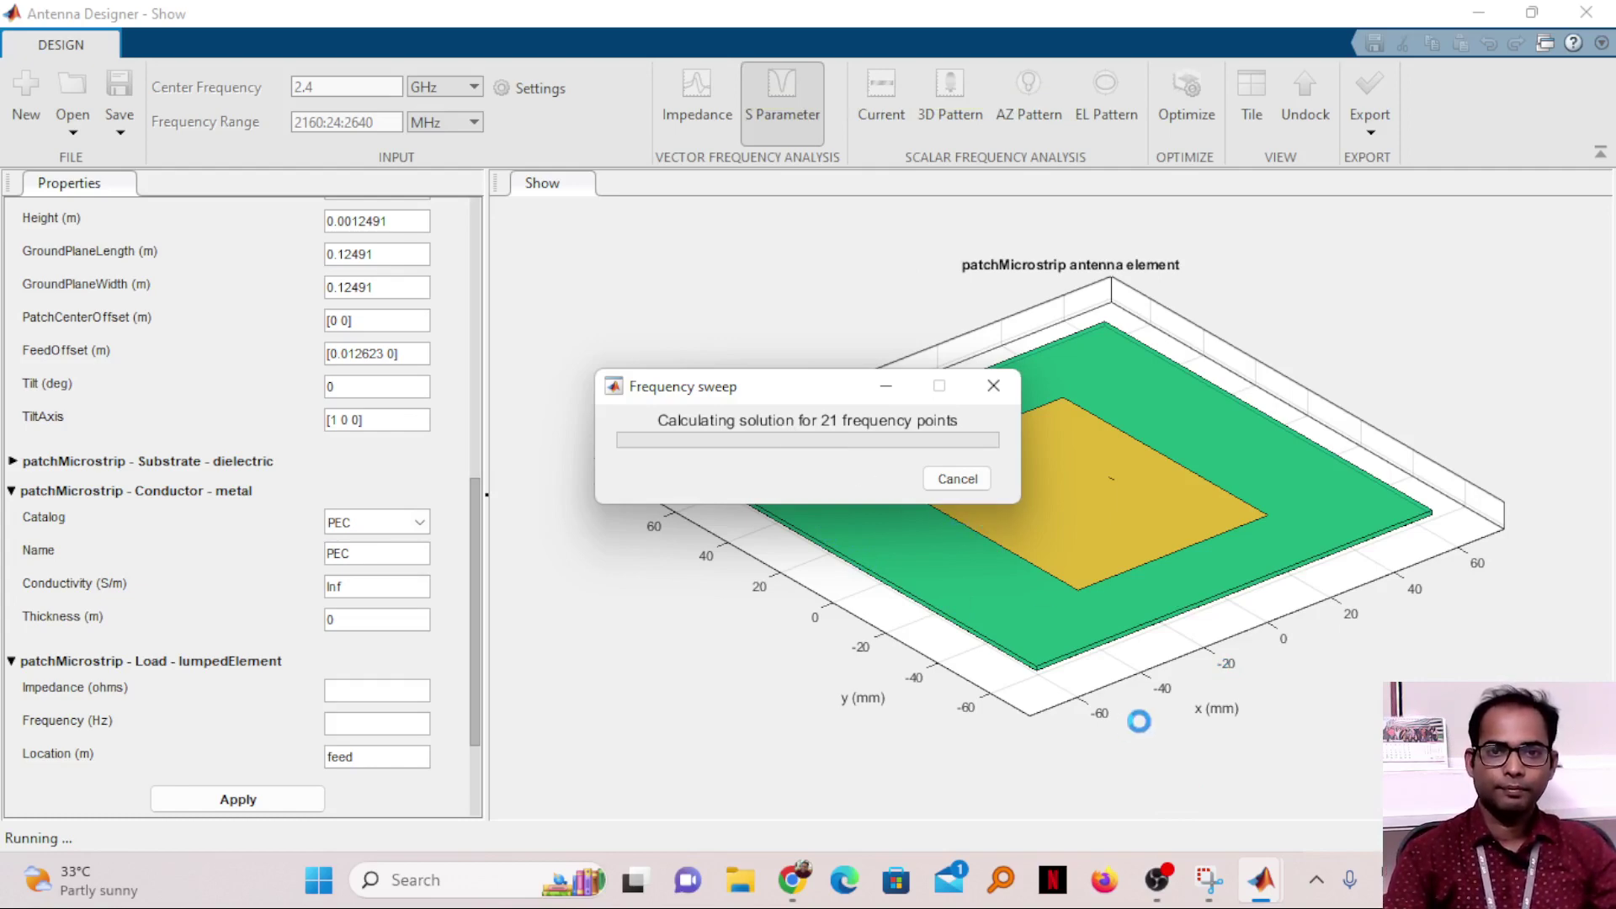
Let the sweep finish and view dB(S11) dipping to about -22 dB at 2.4 GHz
click(1161, 880)
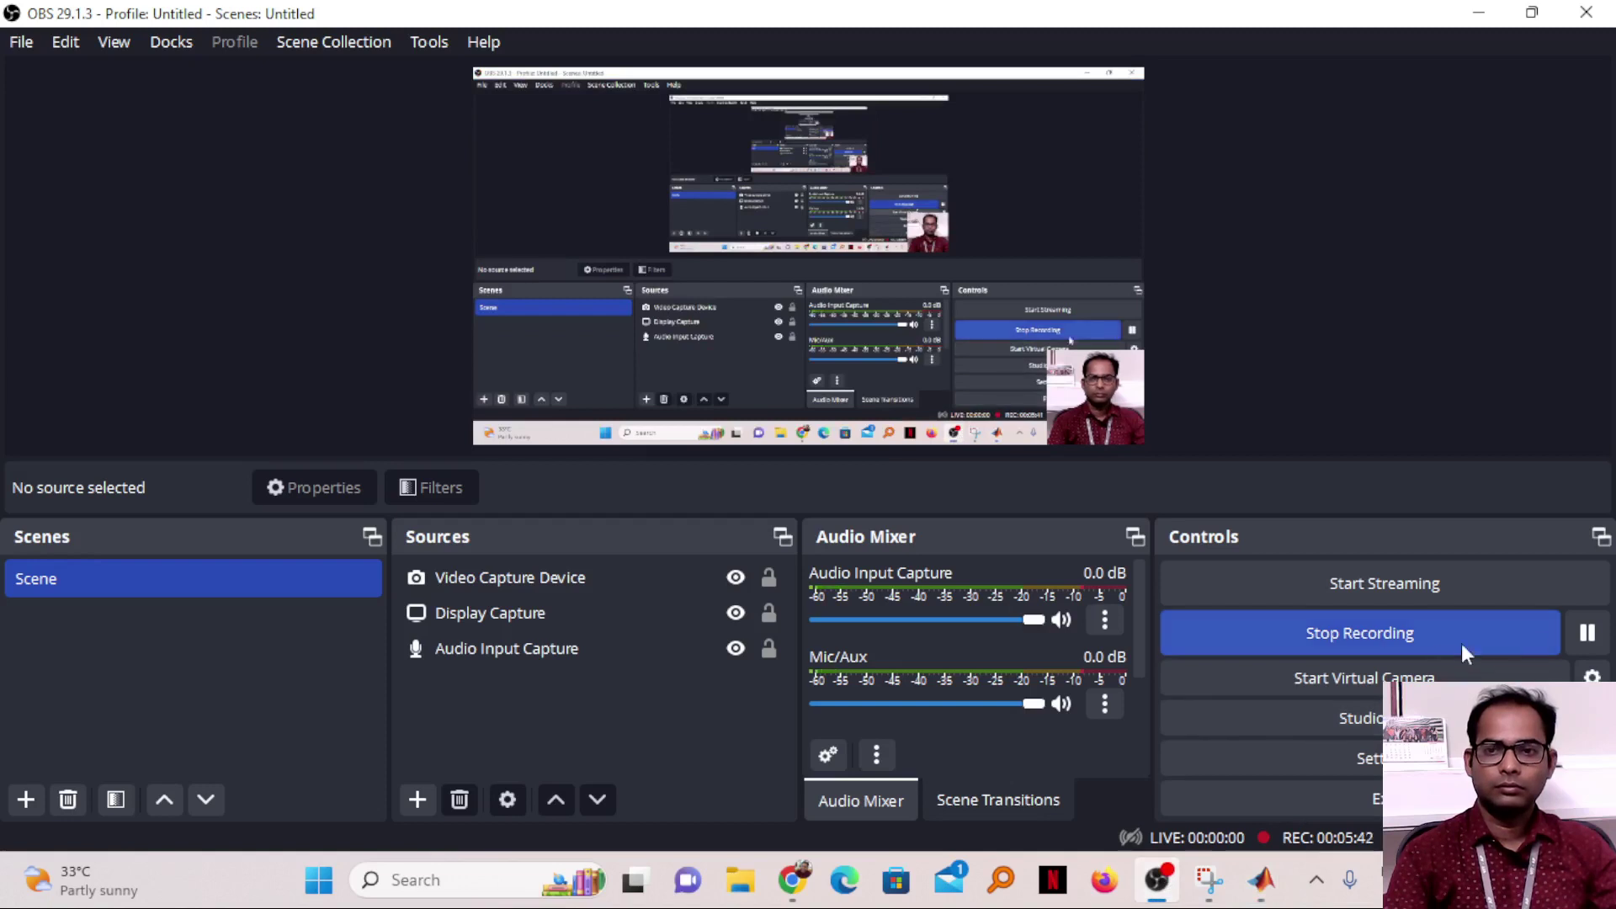
click(1586, 637)
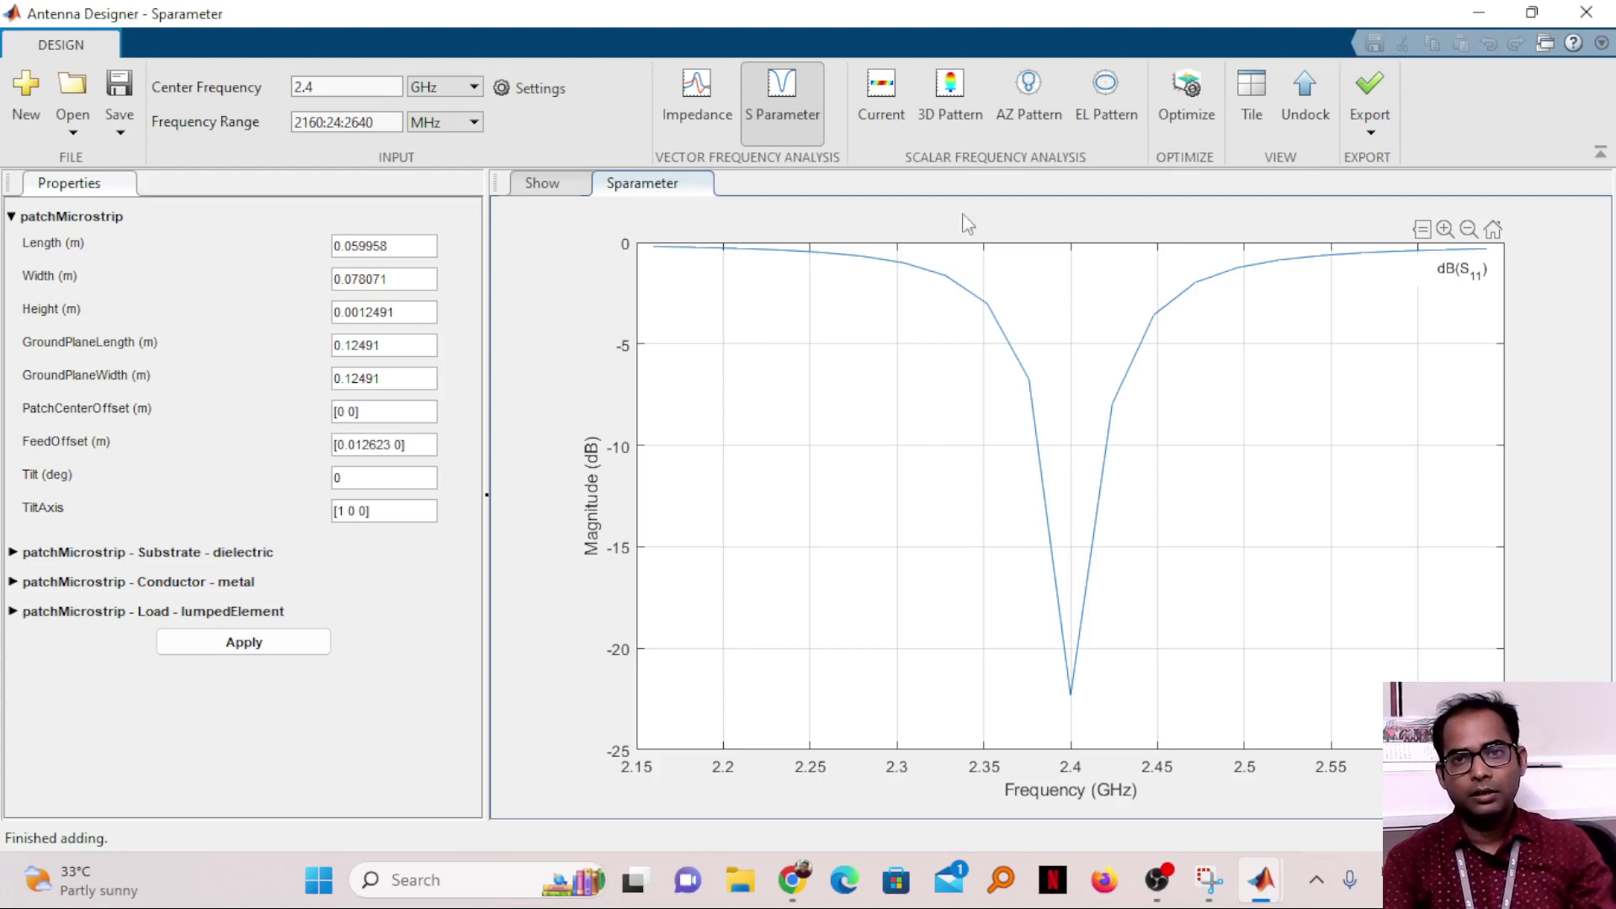
Plot the 2.4 GHz 3D directivity pattern (peak 10.1 dBi) and orbit it to a side view
click(952, 96)
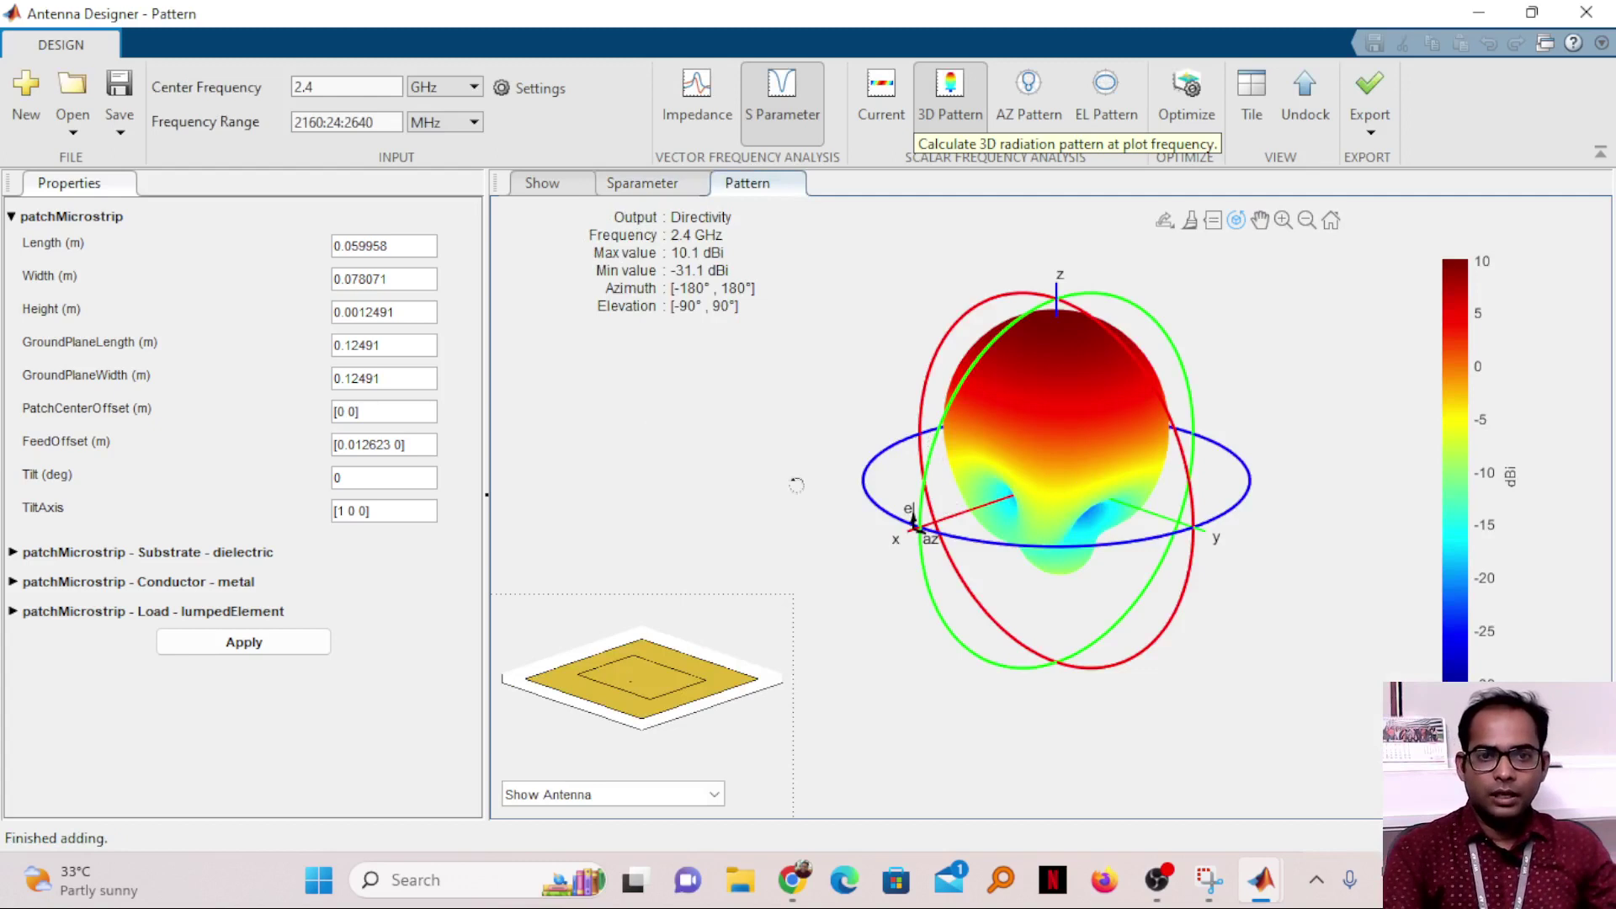
drag(1023, 497, 1166, 503)
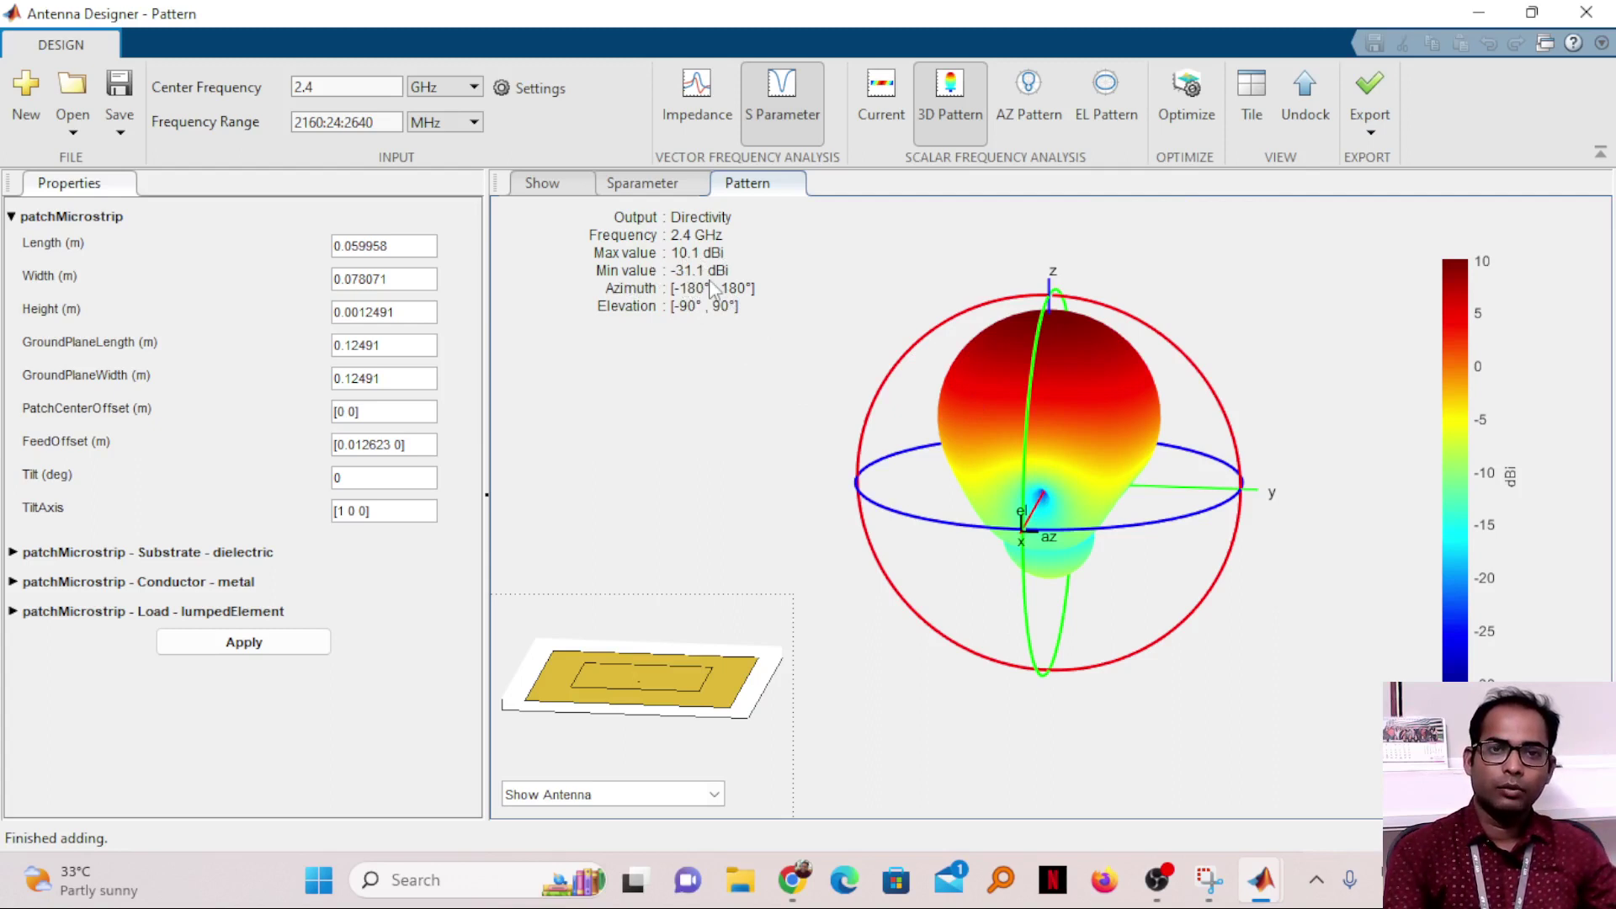
drag(1031, 413, 1003, 381)
drag(1009, 448, 1022, 369)
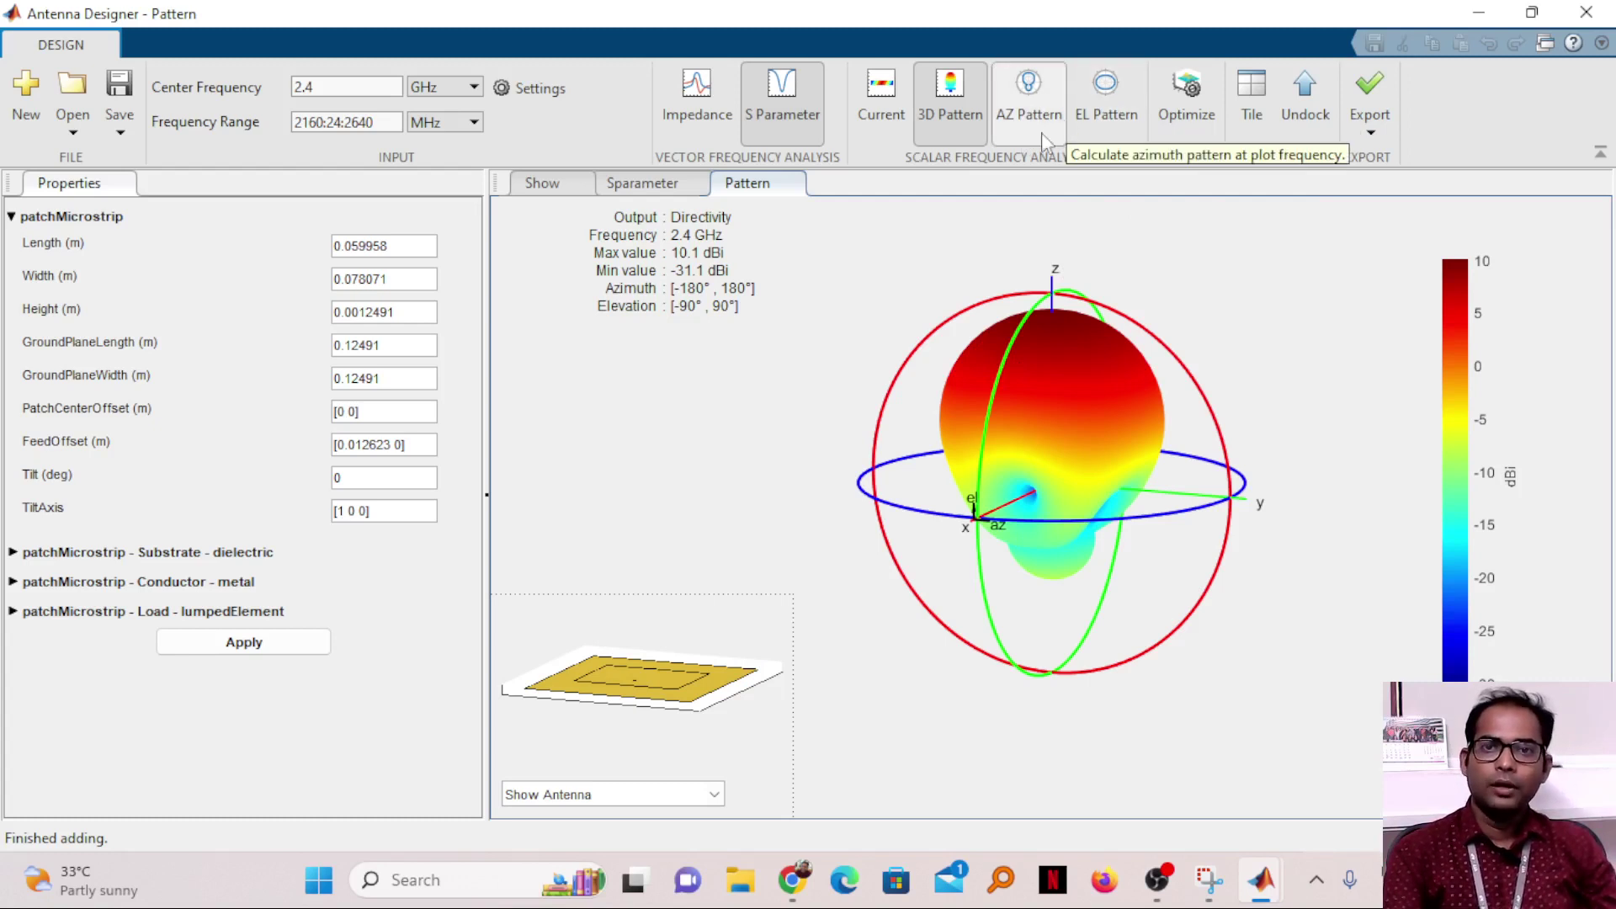
Plot the patch's azimuth directivity pattern at 2.40 GHz, elevation 0°
click(1020, 118)
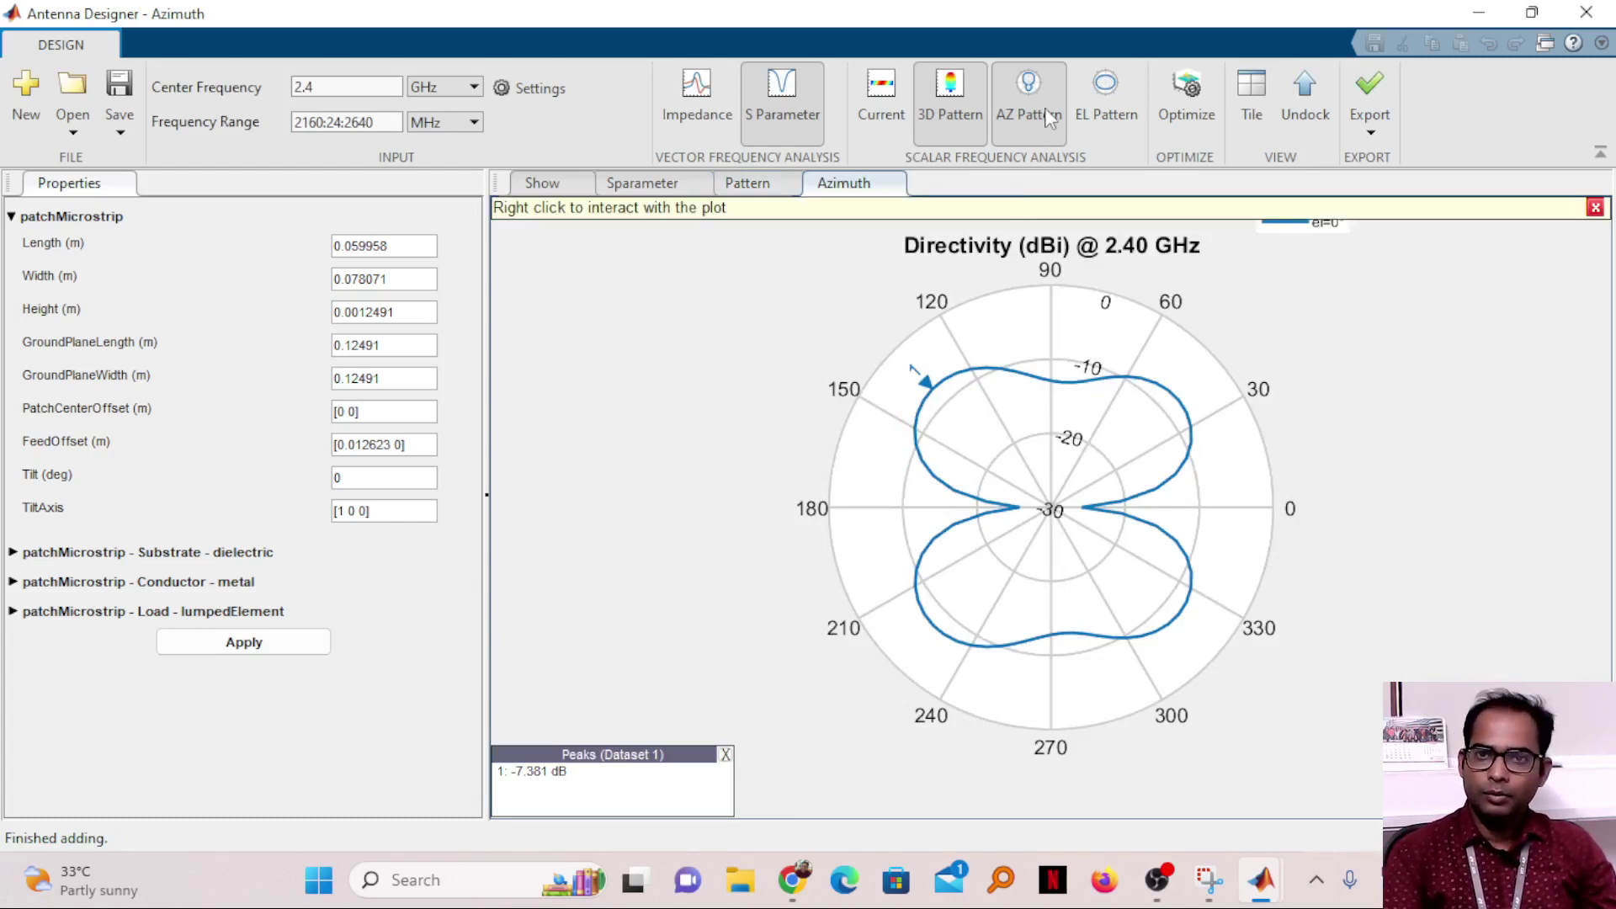
Plot the elevation pattern at 2.40 GHz and place marker C1 at 60°, reading 6.95 dBi
click(1113, 88)
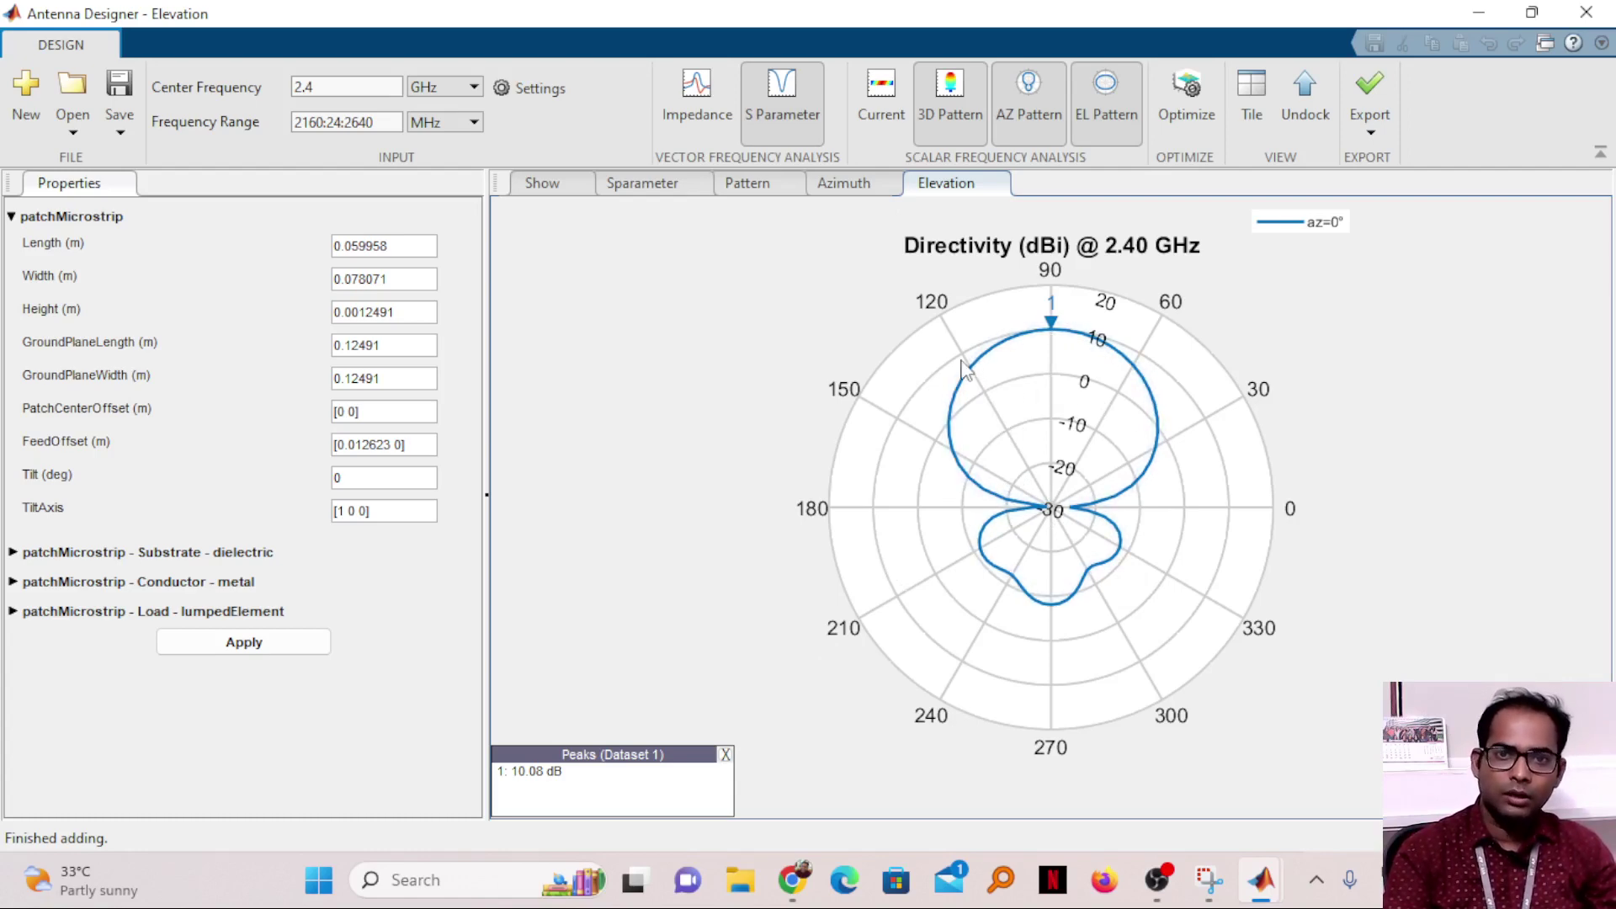
double_click(1016, 341)
drag(994, 245, 1203, 250)
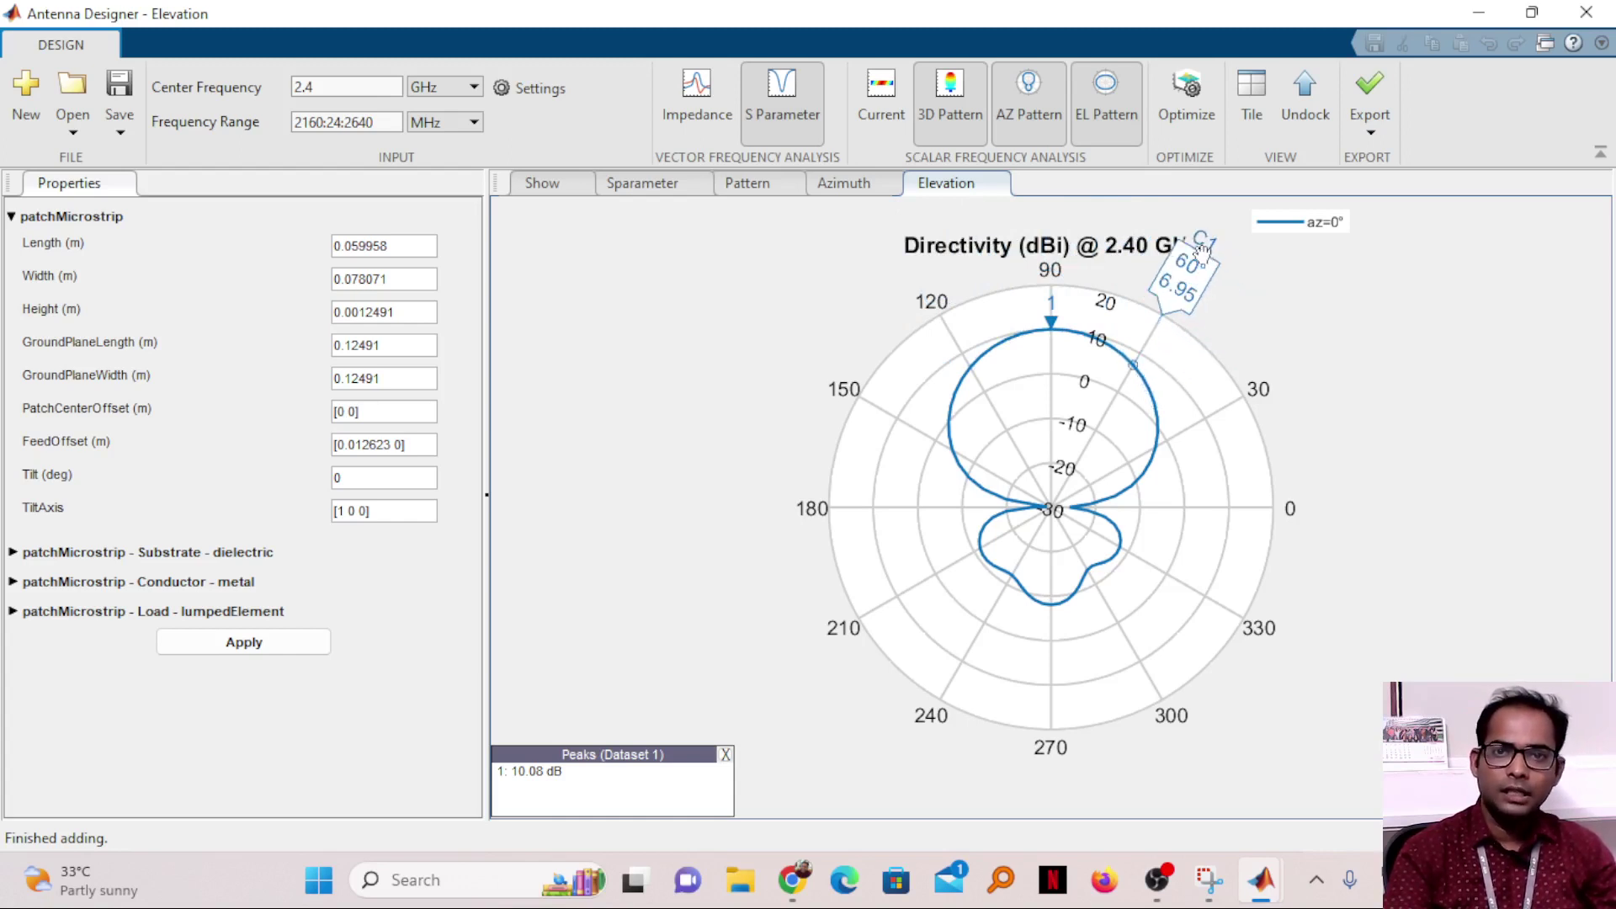